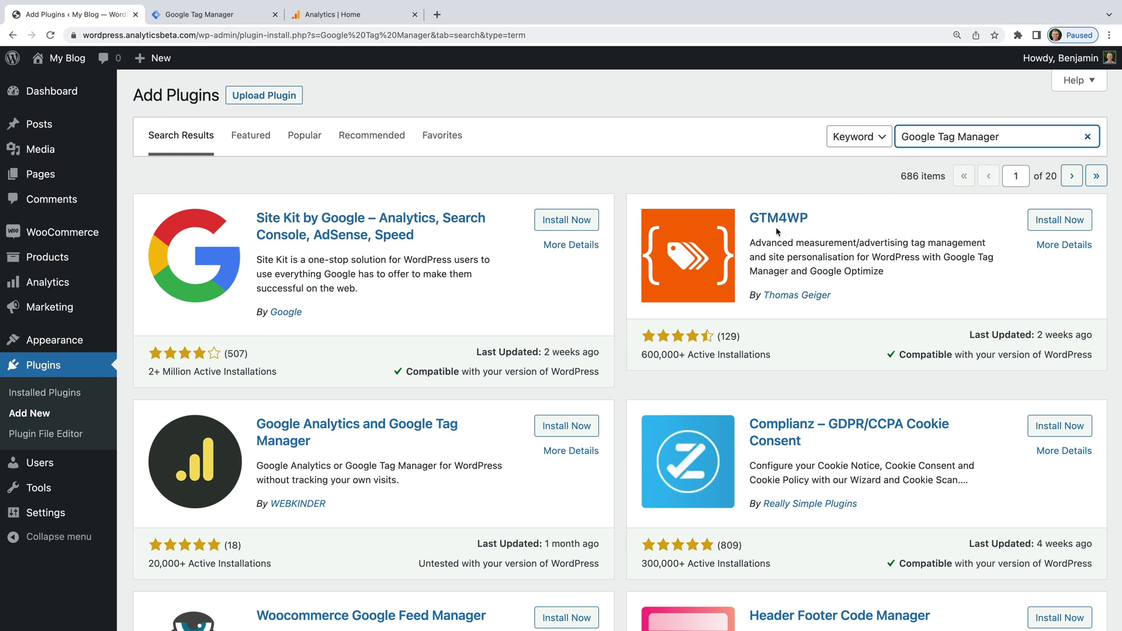
# - Install and activate the GTM4WP plugin, and open its settings
pyautogui.click(1059, 221)
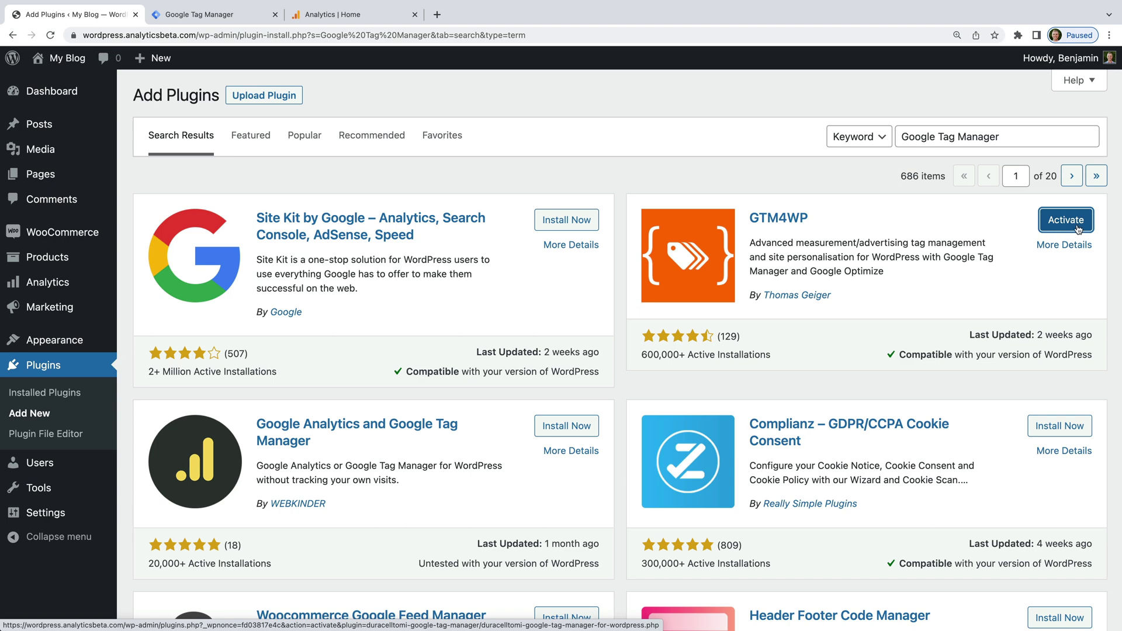
pyautogui.click(1079, 230)
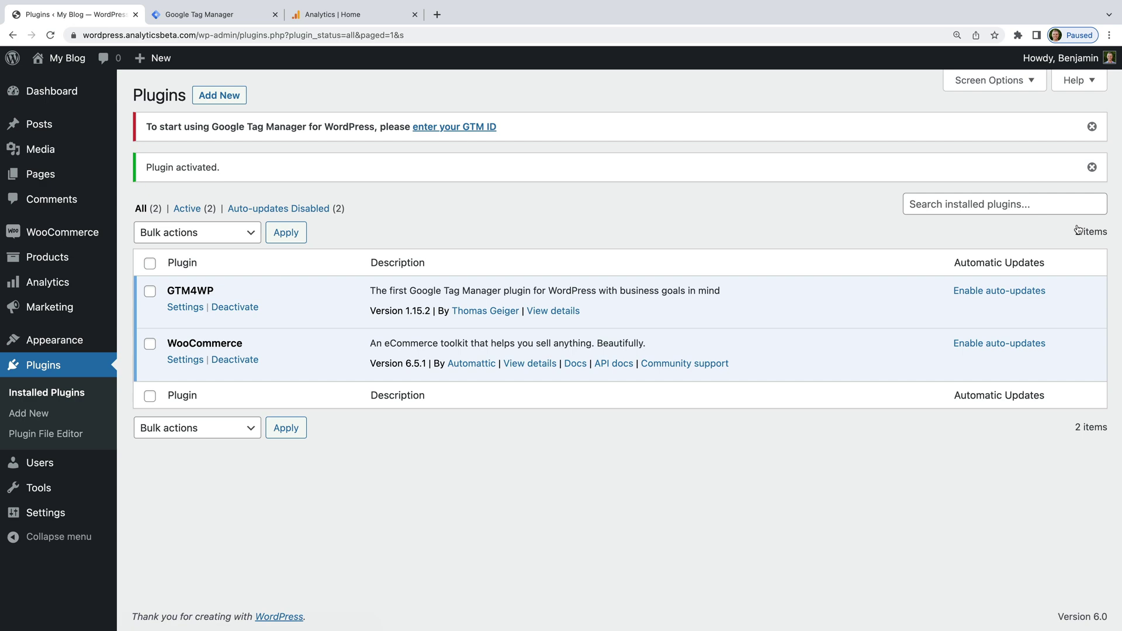
pyautogui.click(195, 309)
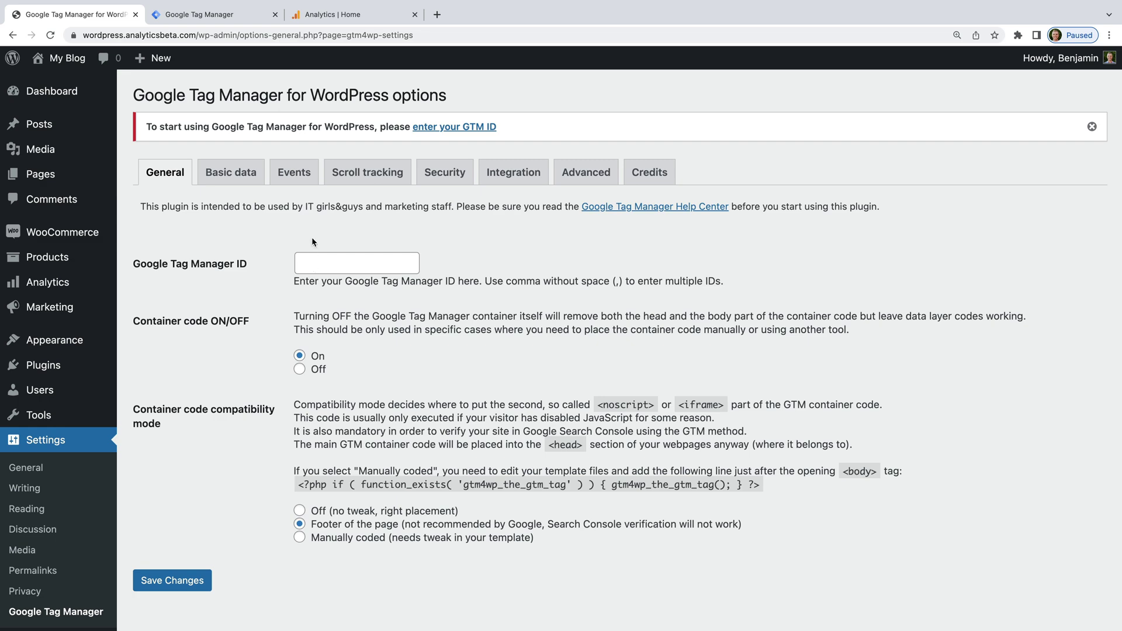
# - Switch to Google Tag Manager and create a tag named "Google Analytics | GA4" with the type Google Analytics: GA4 Configuration
pyautogui.click(237, 21)
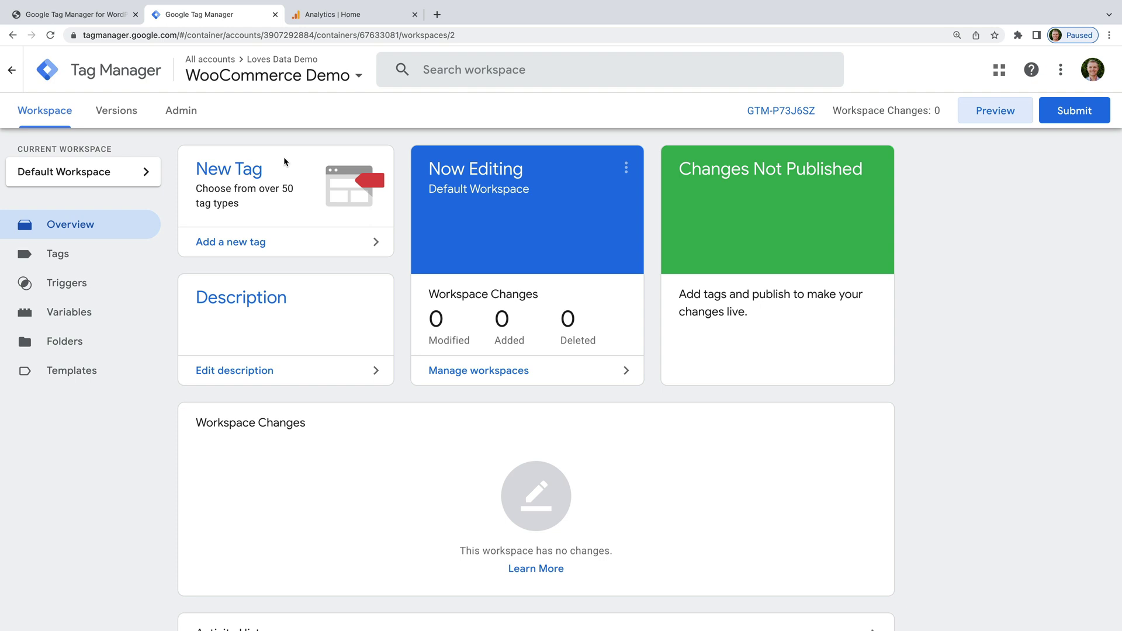
pyautogui.click(83, 262)
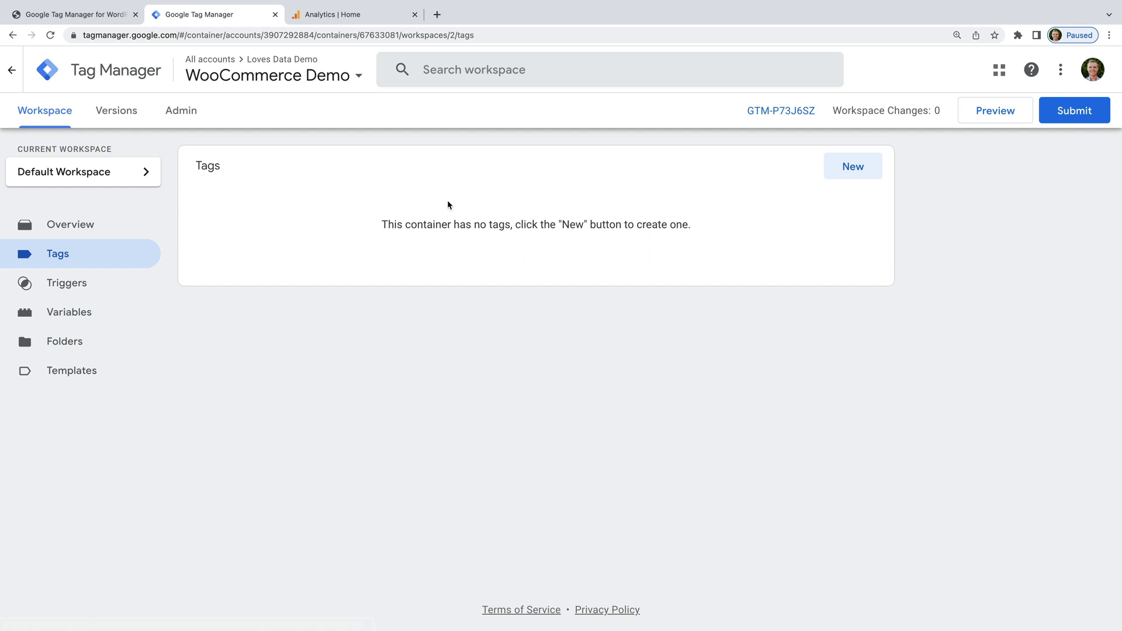
pyautogui.click(846, 170)
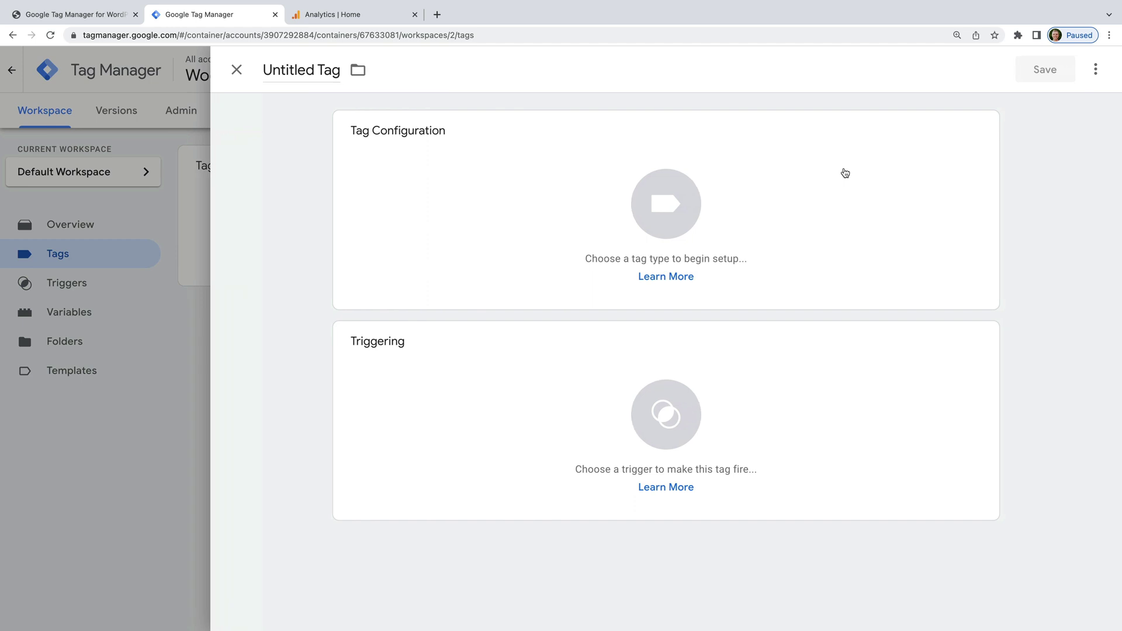
pyautogui.tripleClick(301, 71)
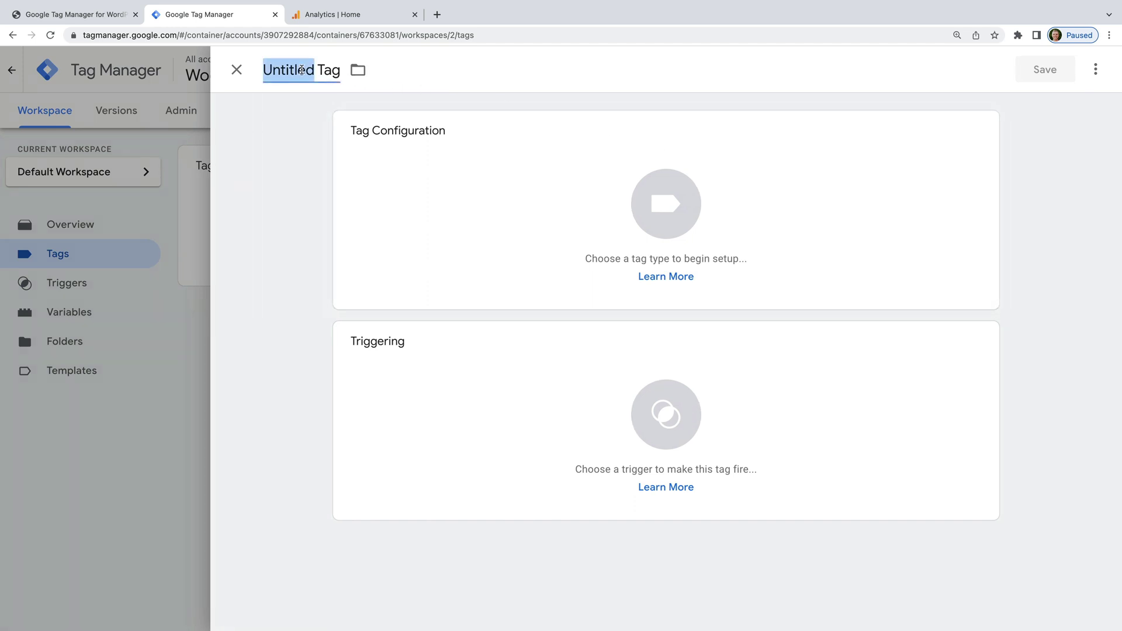
pyautogui.write('Google Anal')
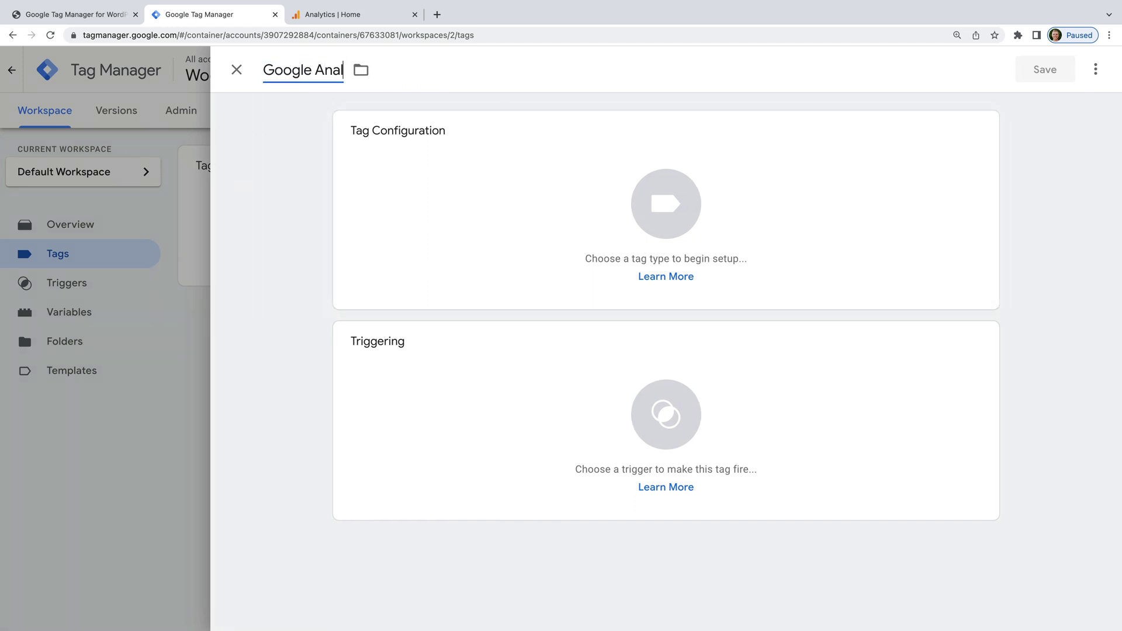
pyautogui.write('ytics | GA4')
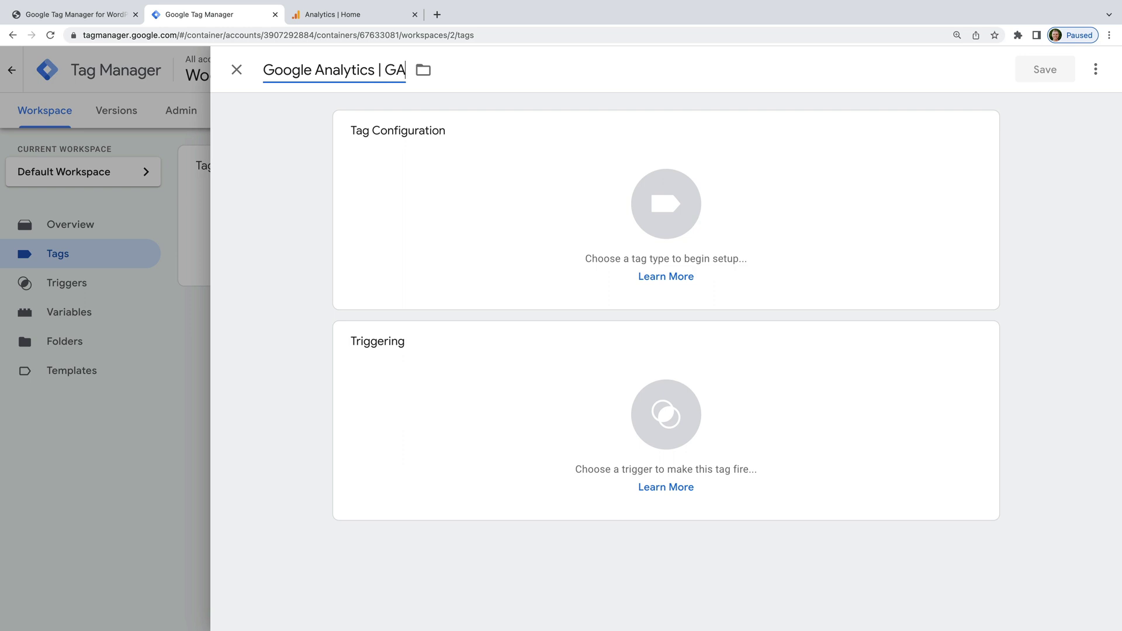
pyautogui.click(481, 164)
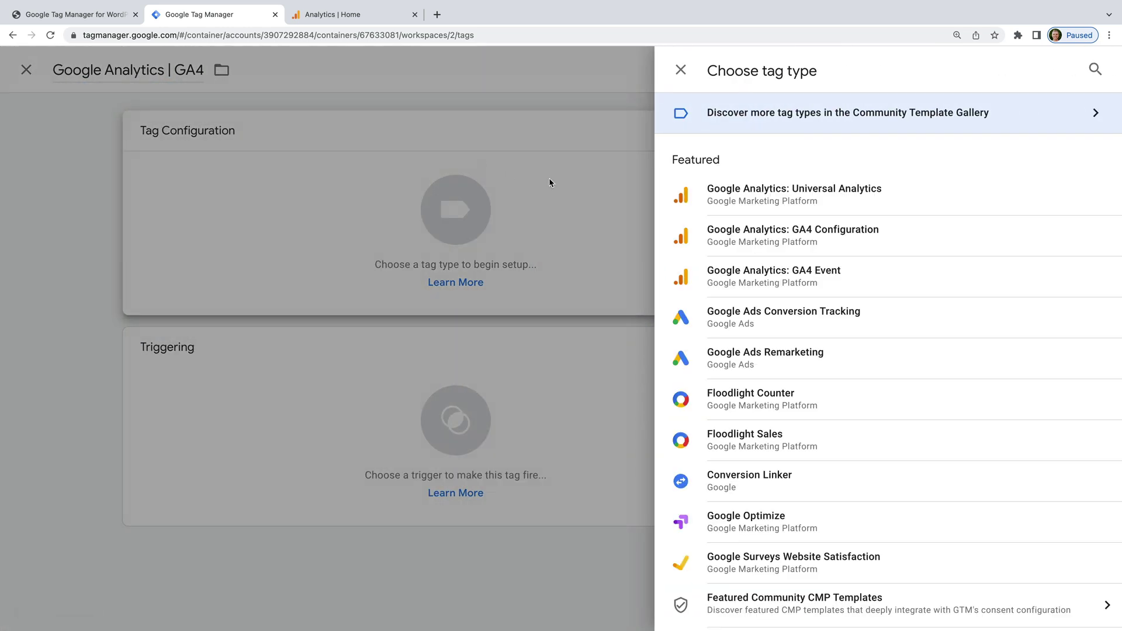
pyautogui.click(821, 239)
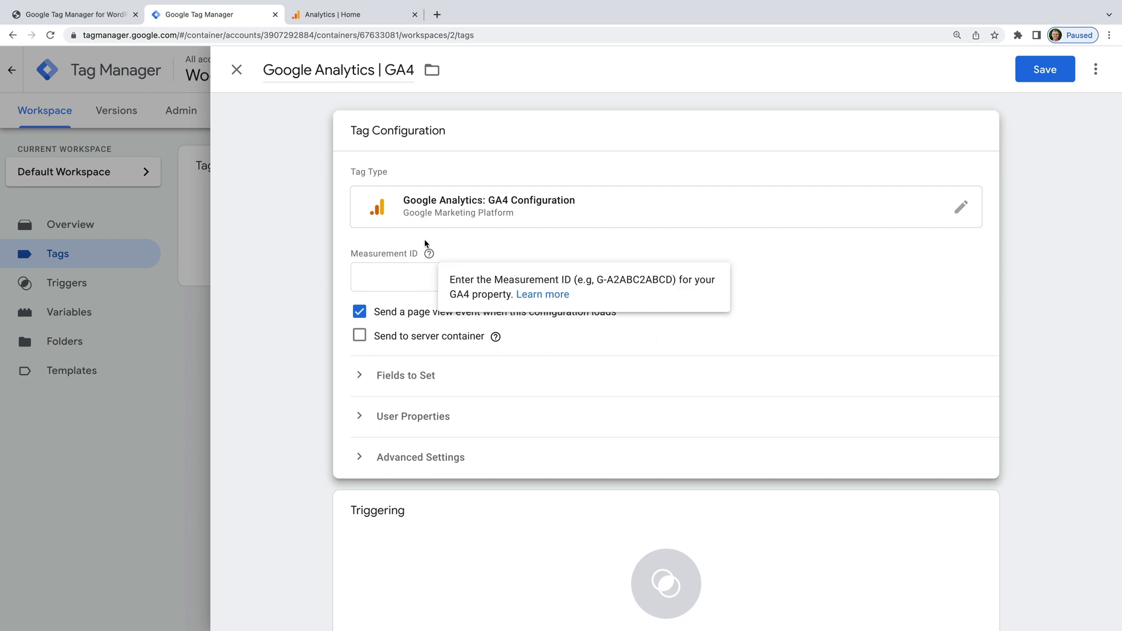
# - Switch to Google Analytics and copy the measurement ID of the Loves Data Demo web data stream
pyautogui.click(374, 18)
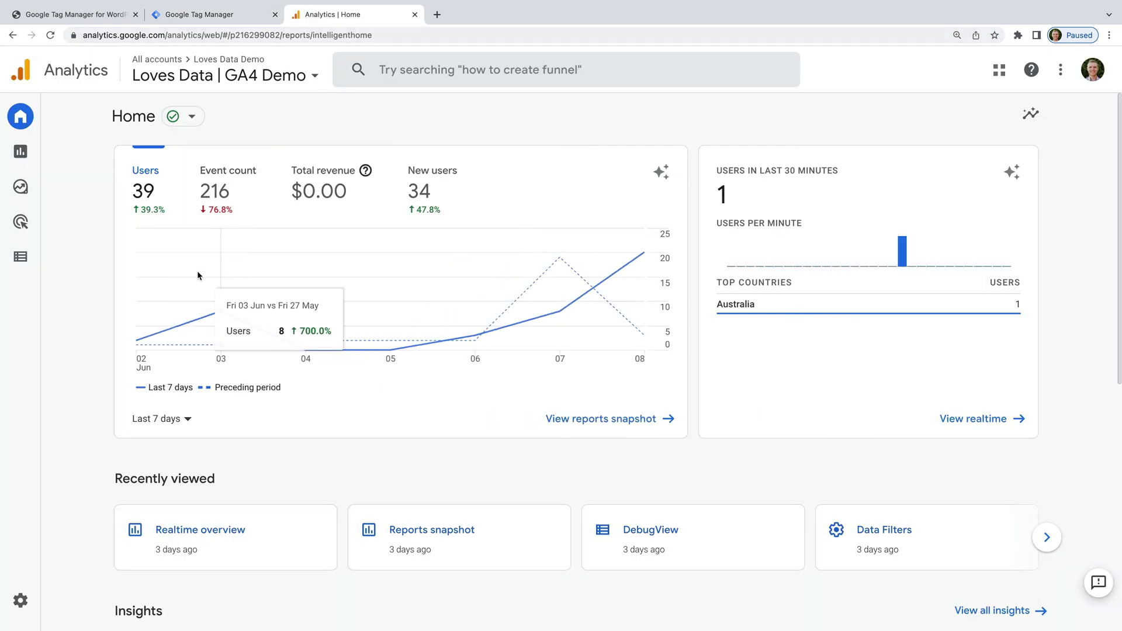
pyautogui.click(20, 600)
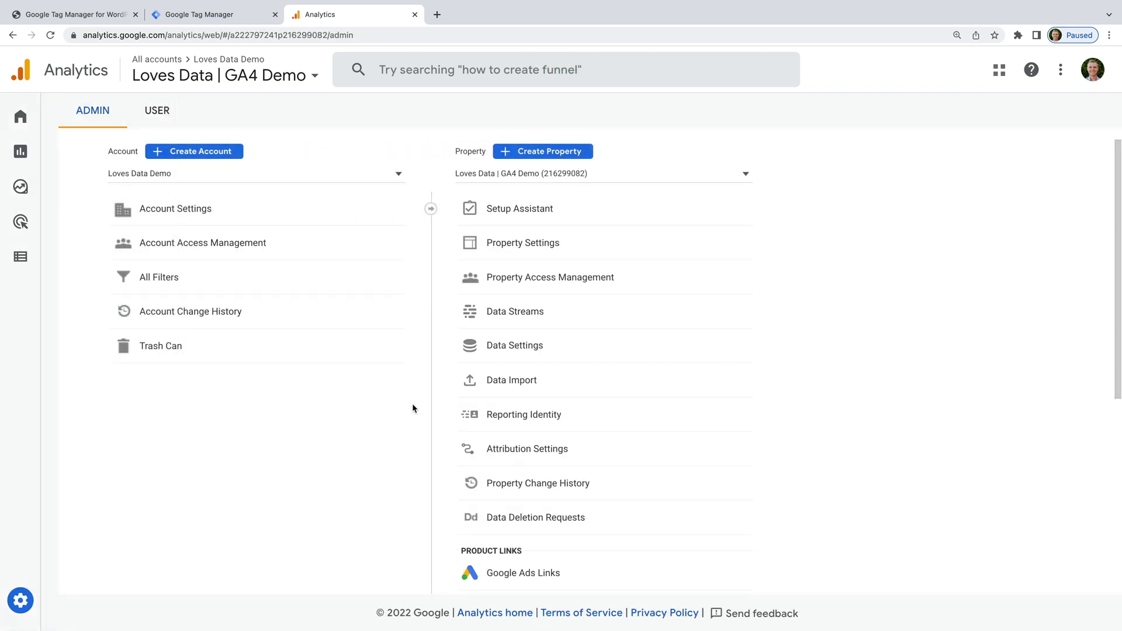
pyautogui.click(513, 324)
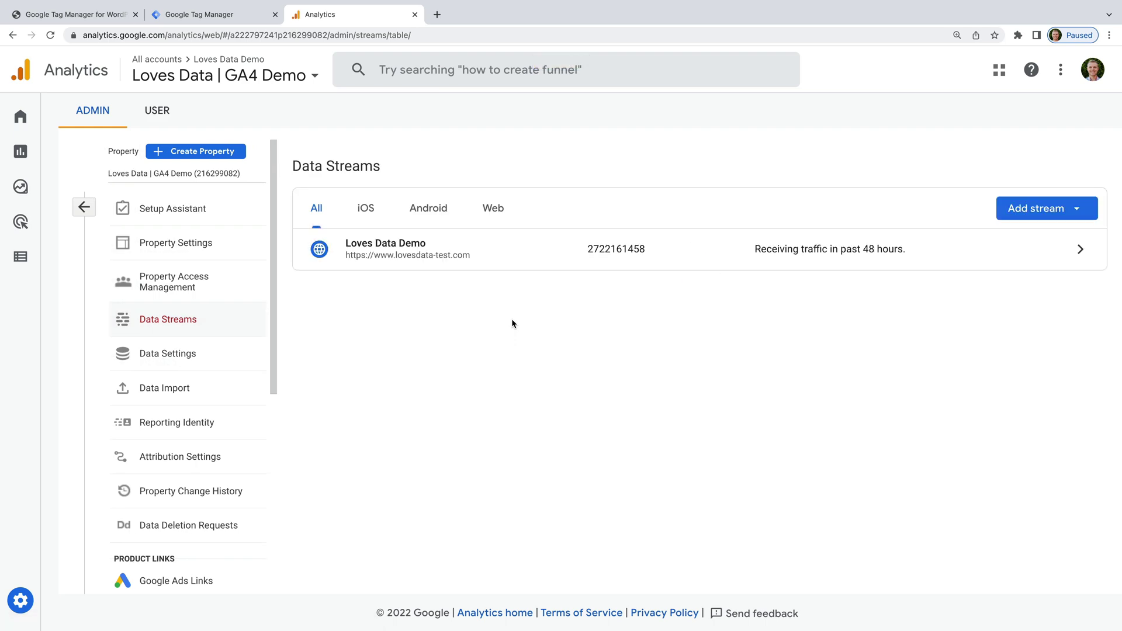
pyautogui.click(515, 256)
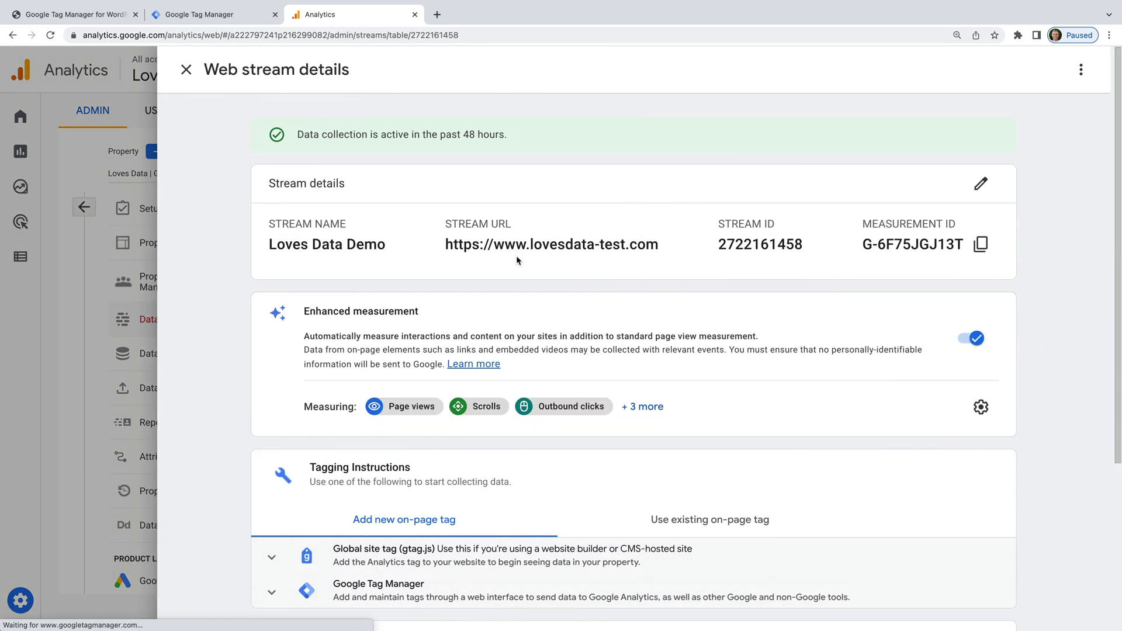
pyautogui.click(981, 244)
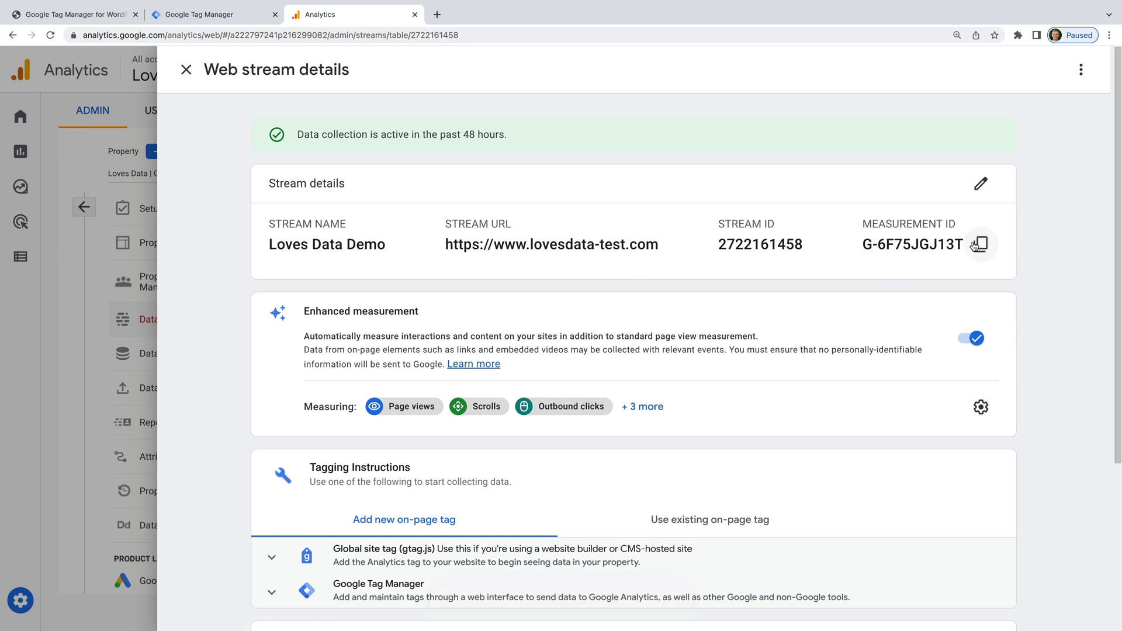
# - Return to Google Tag Manager and paste the copied measurement ID into the GA4 configuration tag
pyautogui.click(240, 17)
pyautogui.click(369, 273)
pyautogui.press('super+v')
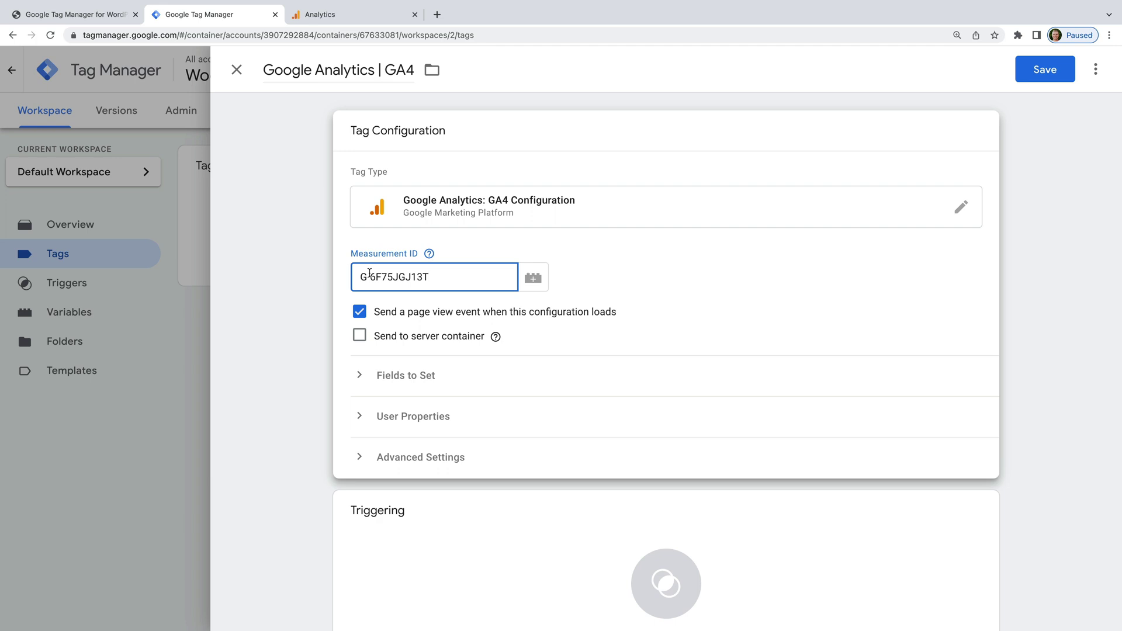
# - Assign the All Pages trigger to the GA4 tag and save the tag
pyautogui.click(565, 536)
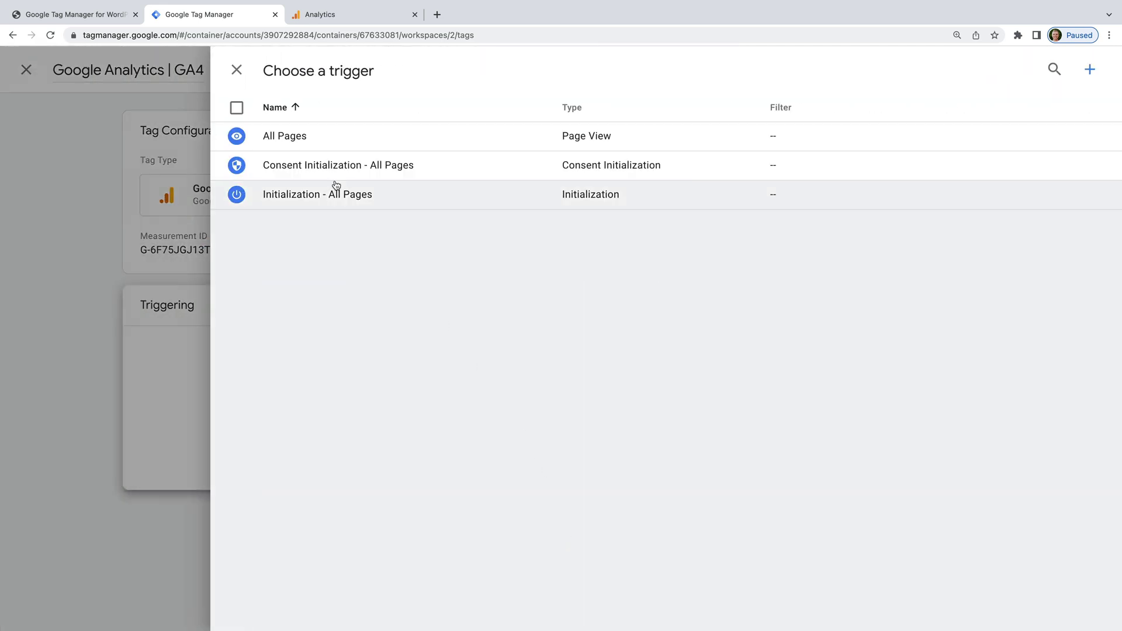
pyautogui.click(286, 134)
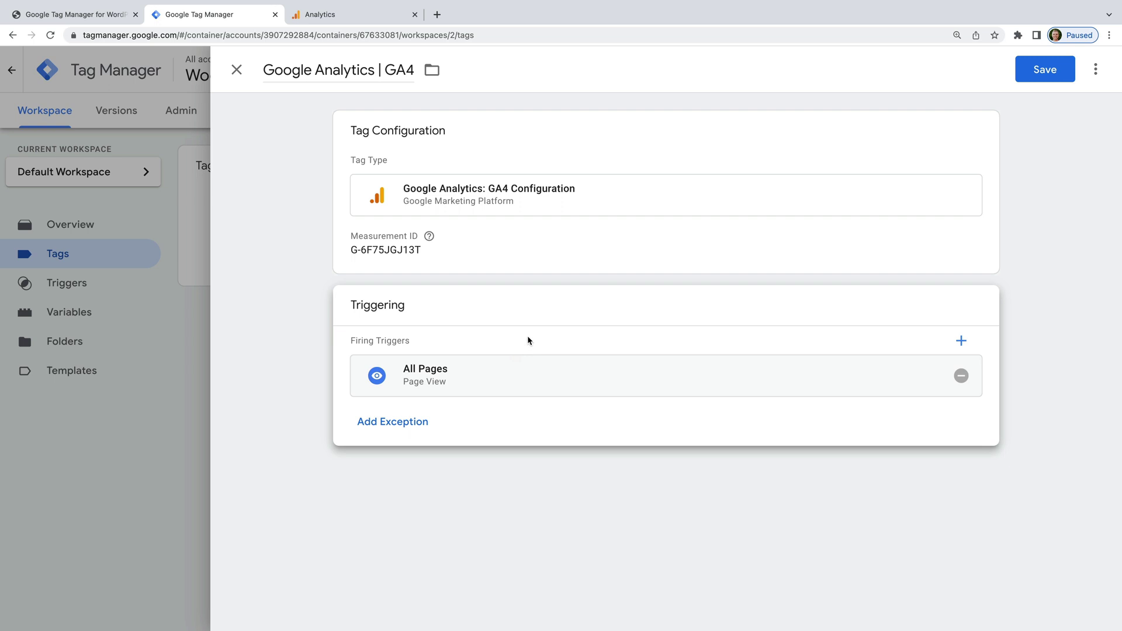
pyautogui.click(1039, 78)
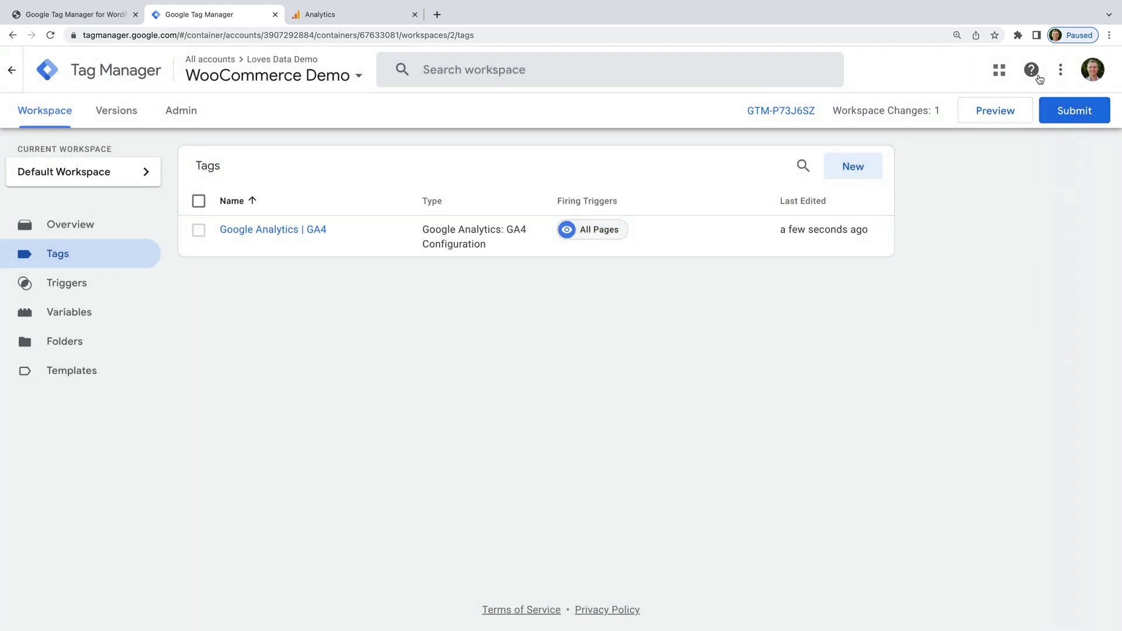
# - Submit the workspace changes with the version name "Added GA4" and publish them to the Live environment
pyautogui.click(1073, 110)
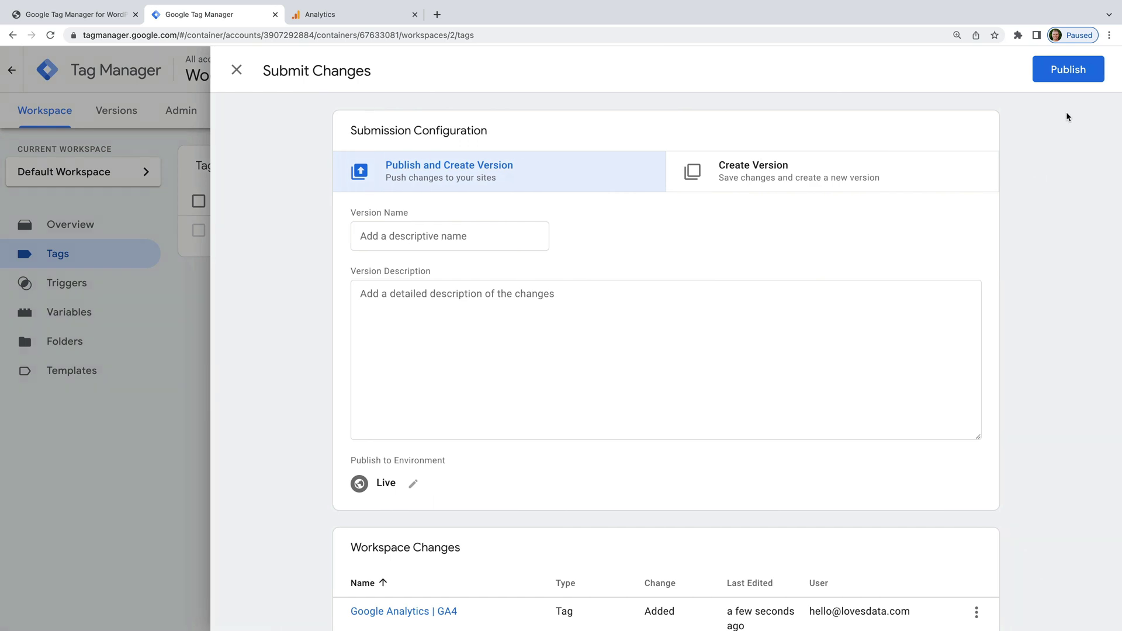
pyautogui.click(523, 236)
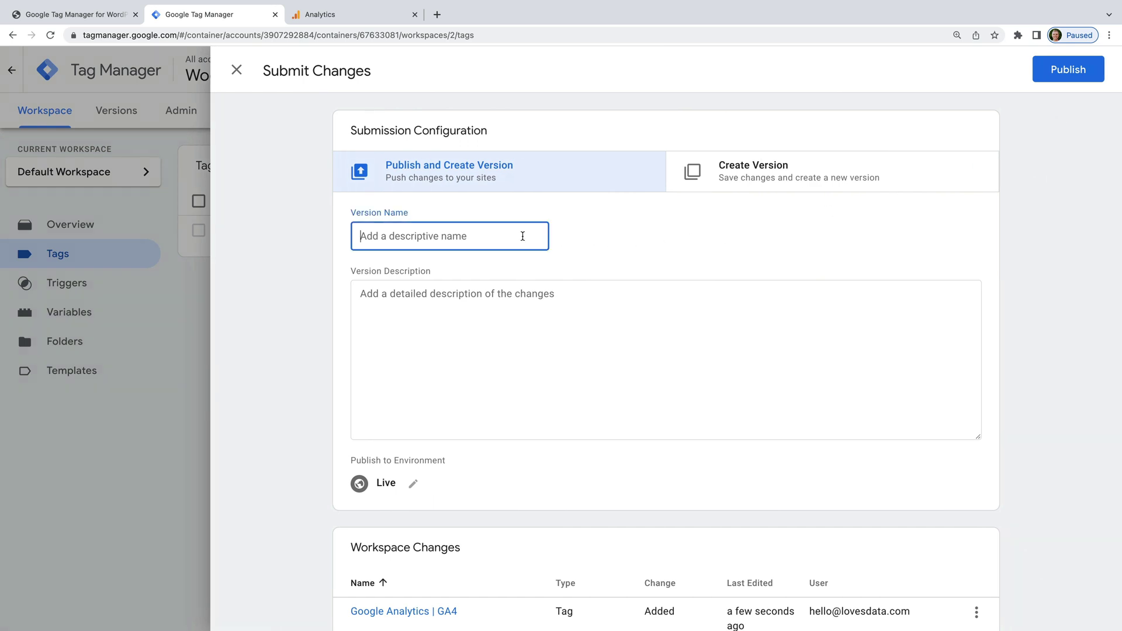
pyautogui.write('Added GA4')
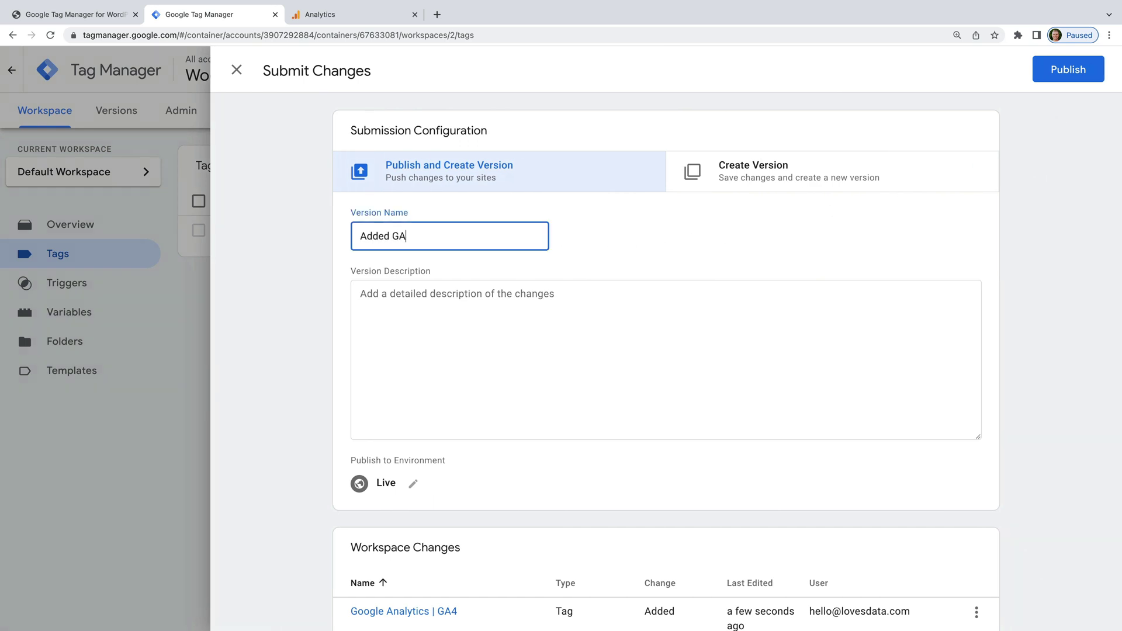
pyautogui.click(1044, 72)
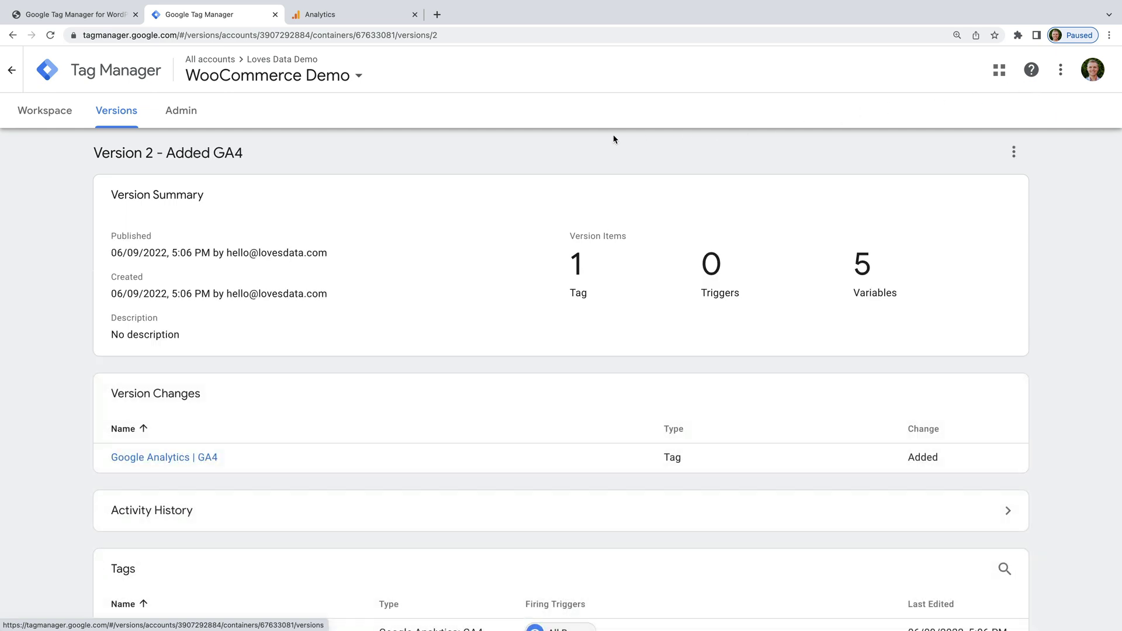
# - Copy the container ID from the Tag Manager workspace and paste it as the Google Tag Manager ID in the WordPress plugin settings
pyautogui.click(51, 118)
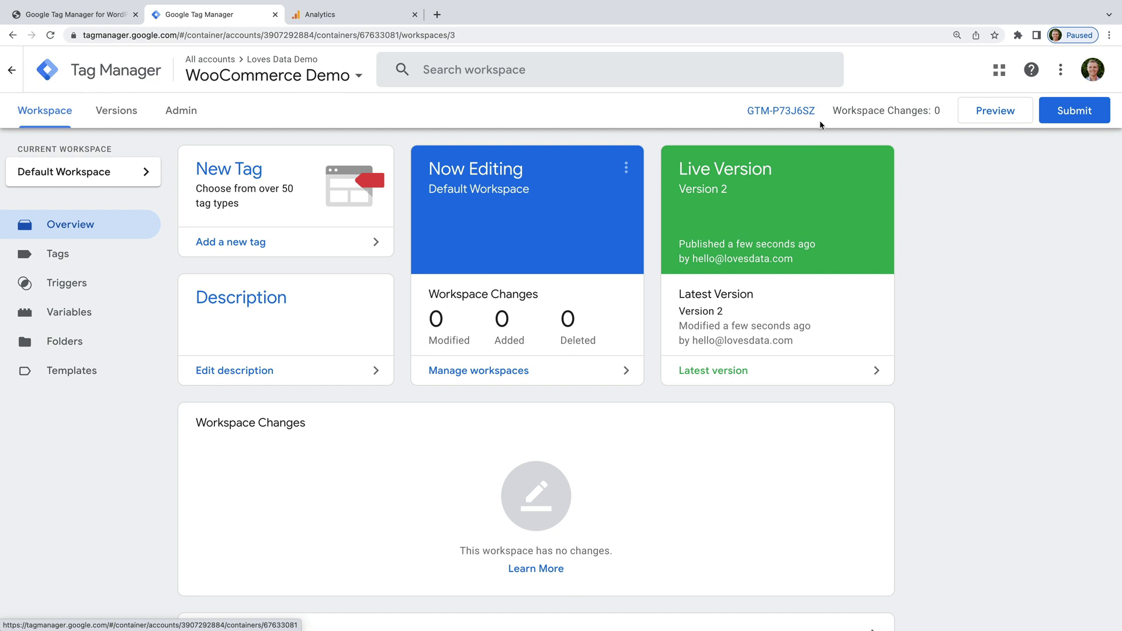
pyautogui.moveTo(822, 115); pyautogui.dragTo(731, 106)
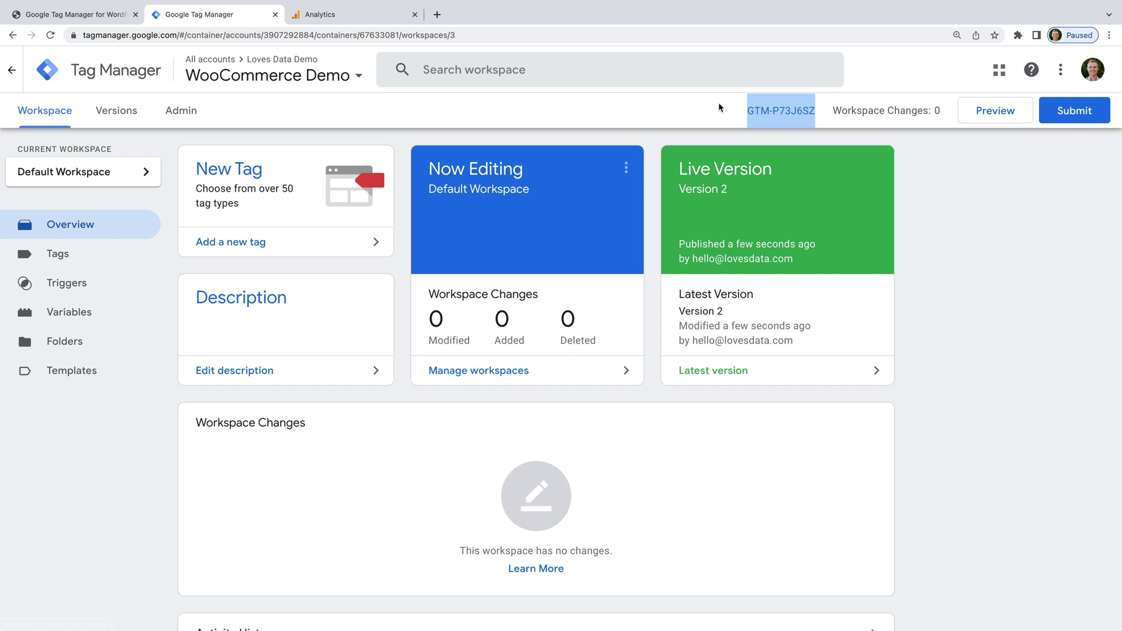
pyautogui.click(101, 19)
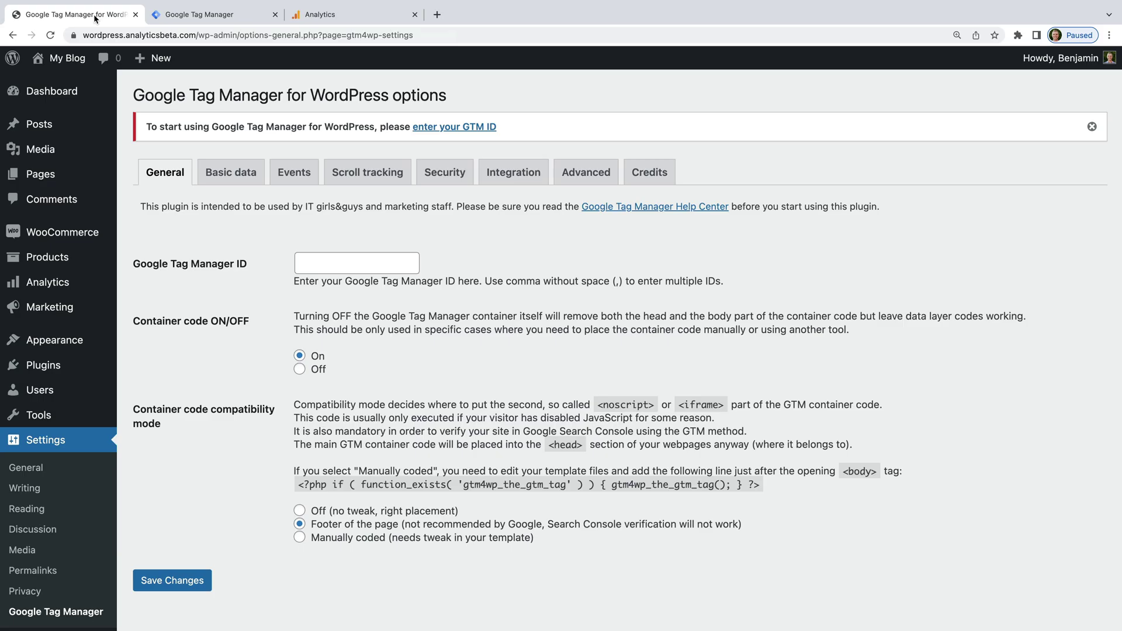
pyautogui.click(324, 264)
pyautogui.hotkey('ctrl', 'v')
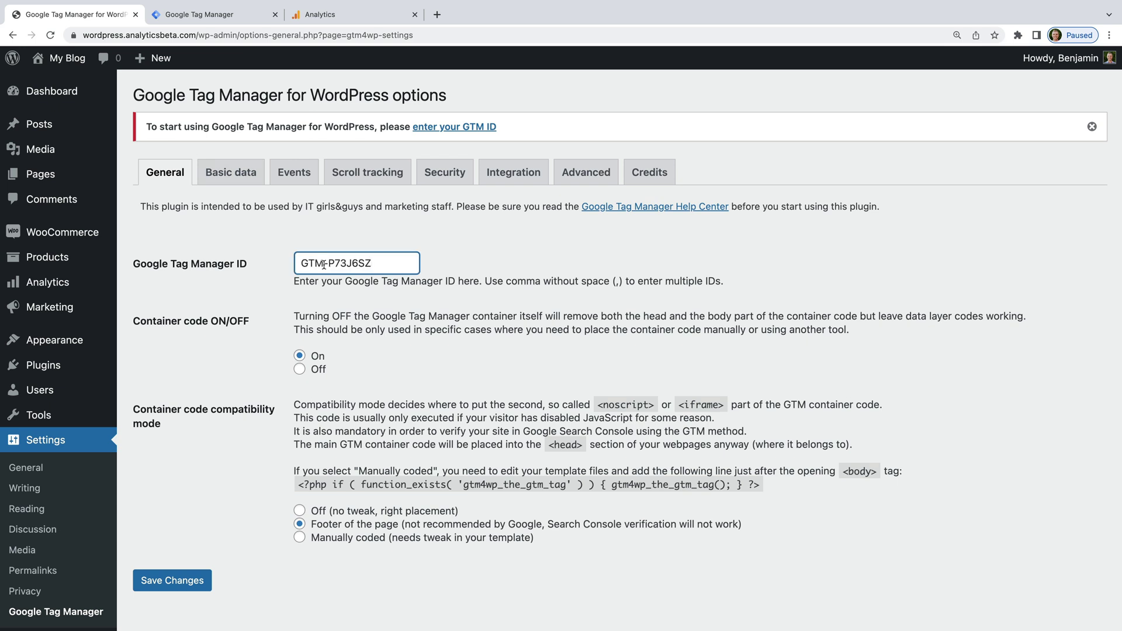
# - Set the container code compatibility mode to "Off (no tweak, right placement)" and save the plugin settings
pyautogui.click(297, 264)
pyautogui.click(390, 298)
pyautogui.click(185, 585)
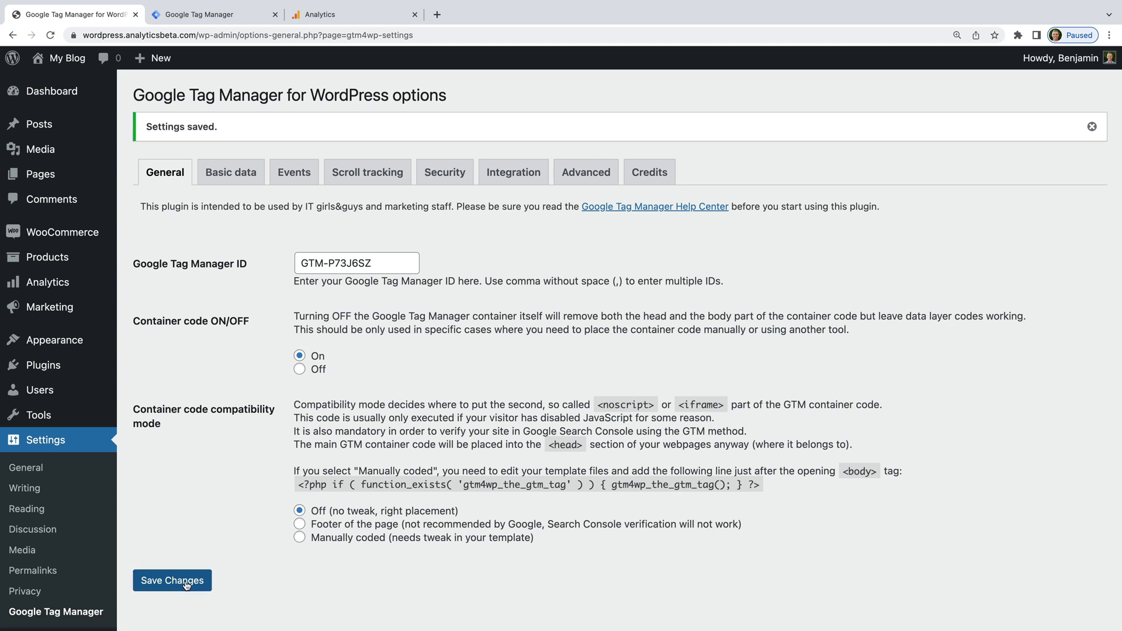
# - Enable Track enhanced e-commerce in the plugin's WooCommerce integration settings and save the changes
pyautogui.click(514, 175)
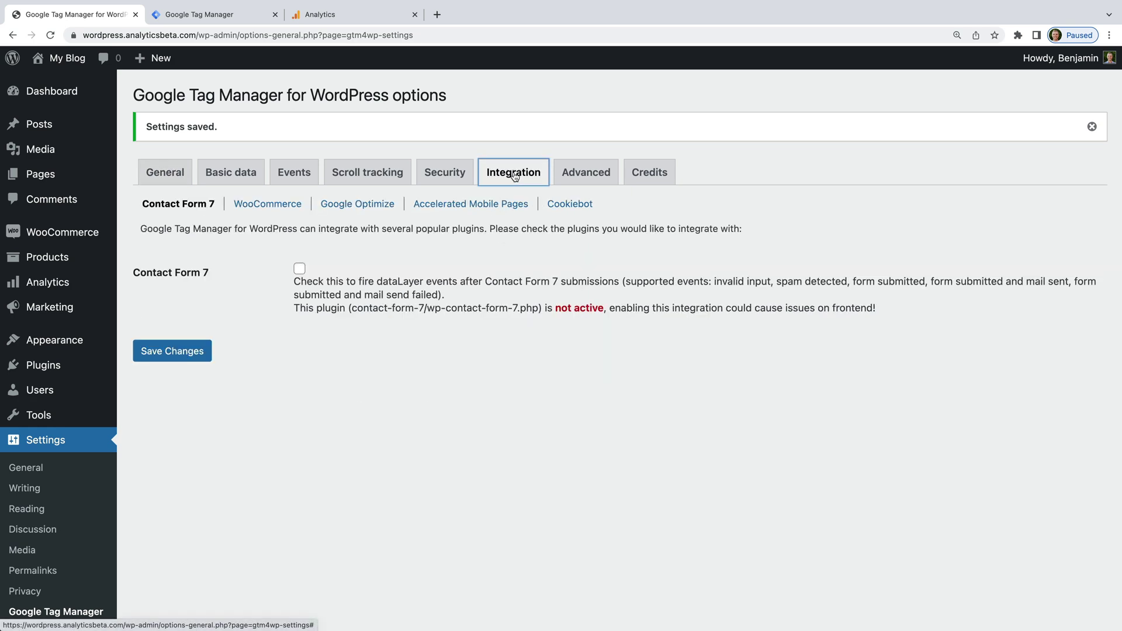
pyautogui.click(281, 208)
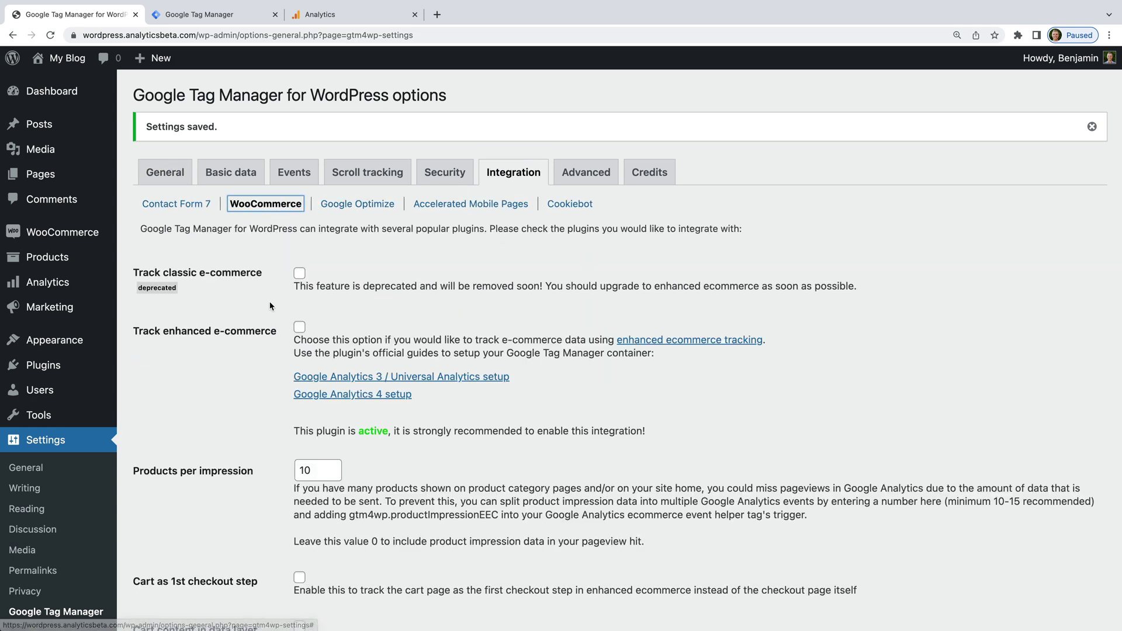
pyautogui.click(301, 328)
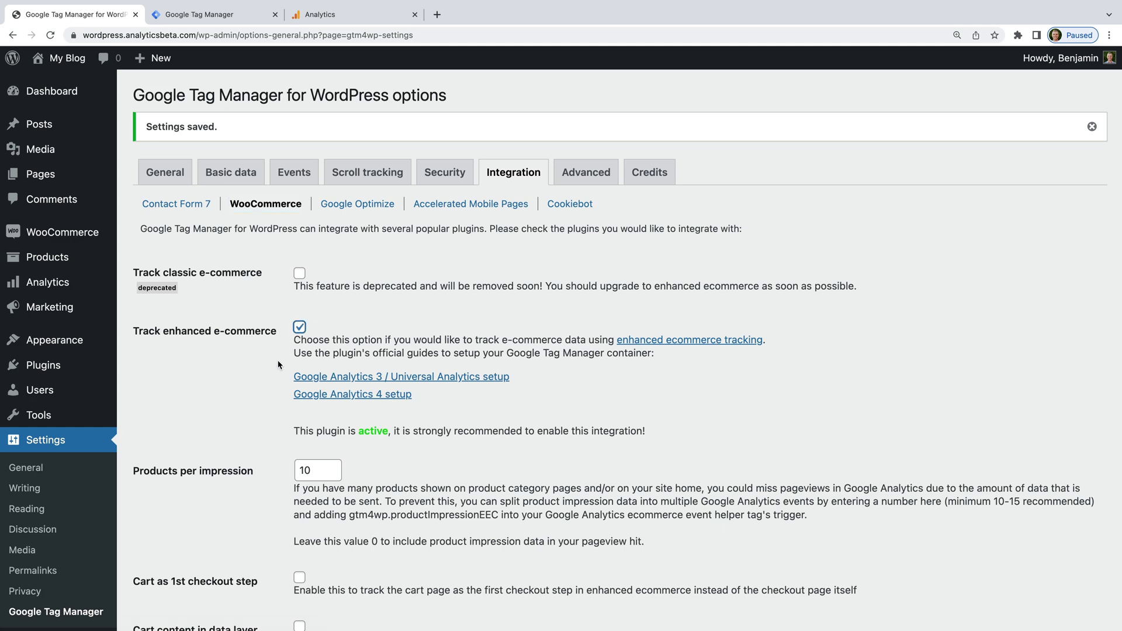
pyautogui.scroll(-10, 273, 374)
pyautogui.scroll(-6, 272, 374)
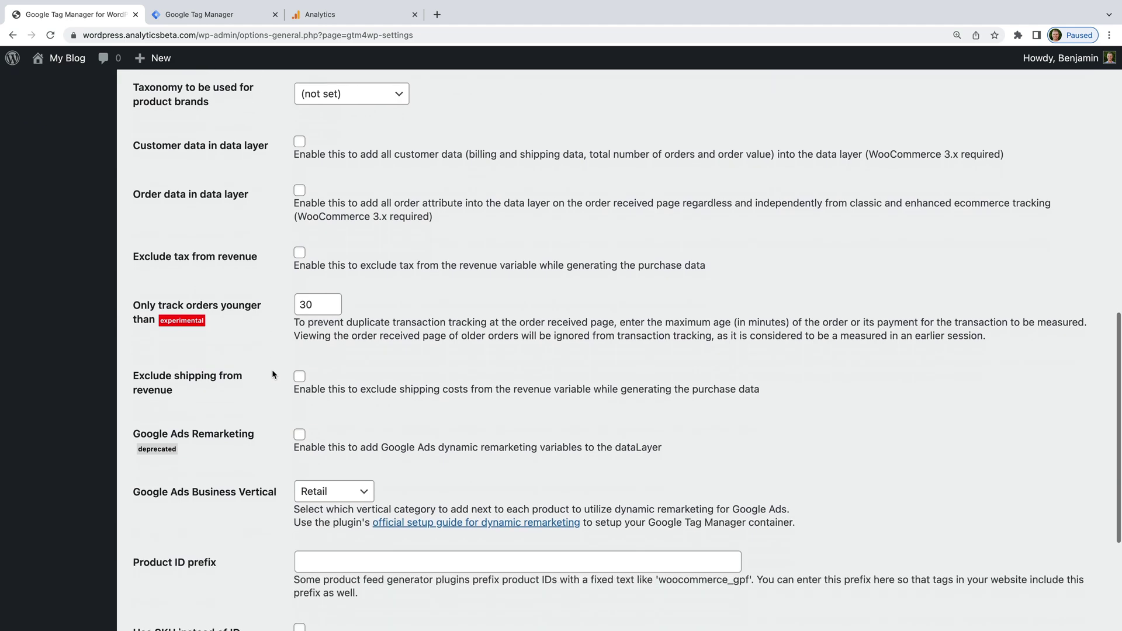
pyautogui.click(193, 561)
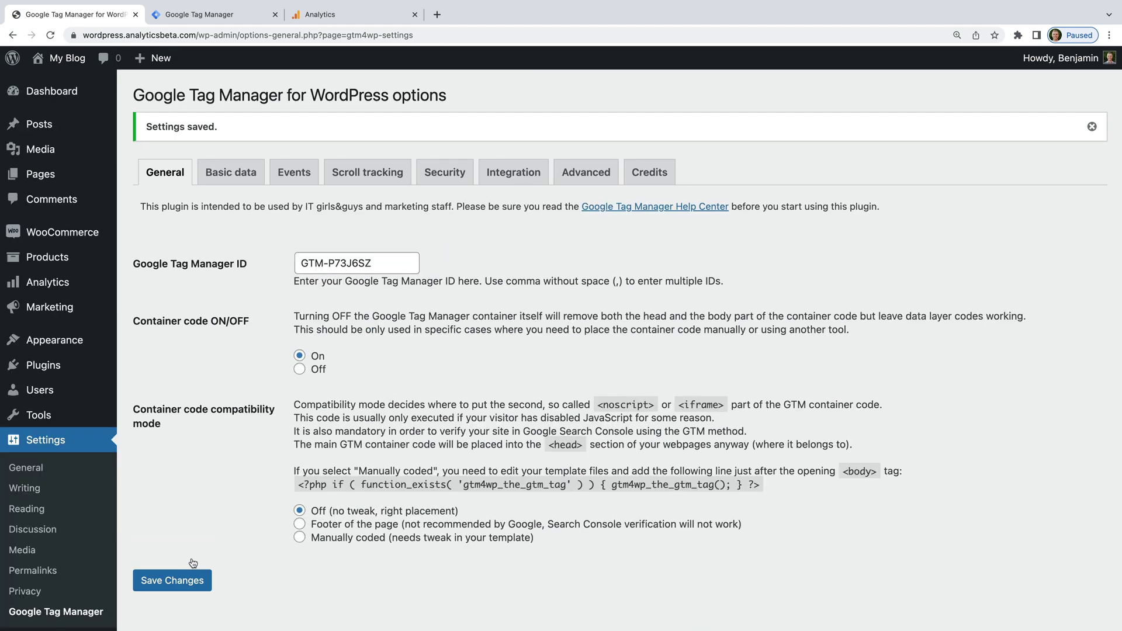
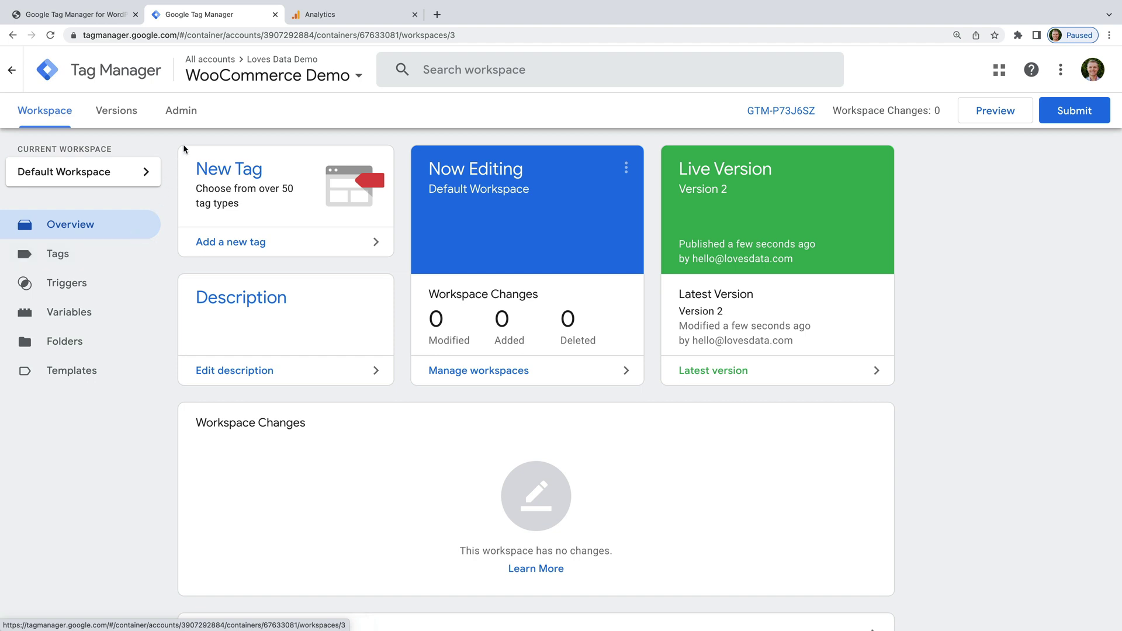
# - Start a container import in the Tag Manager admin settings and choose GA4-Ecommerce.json from the Desktop as the container file
pyautogui.click(196, 119)
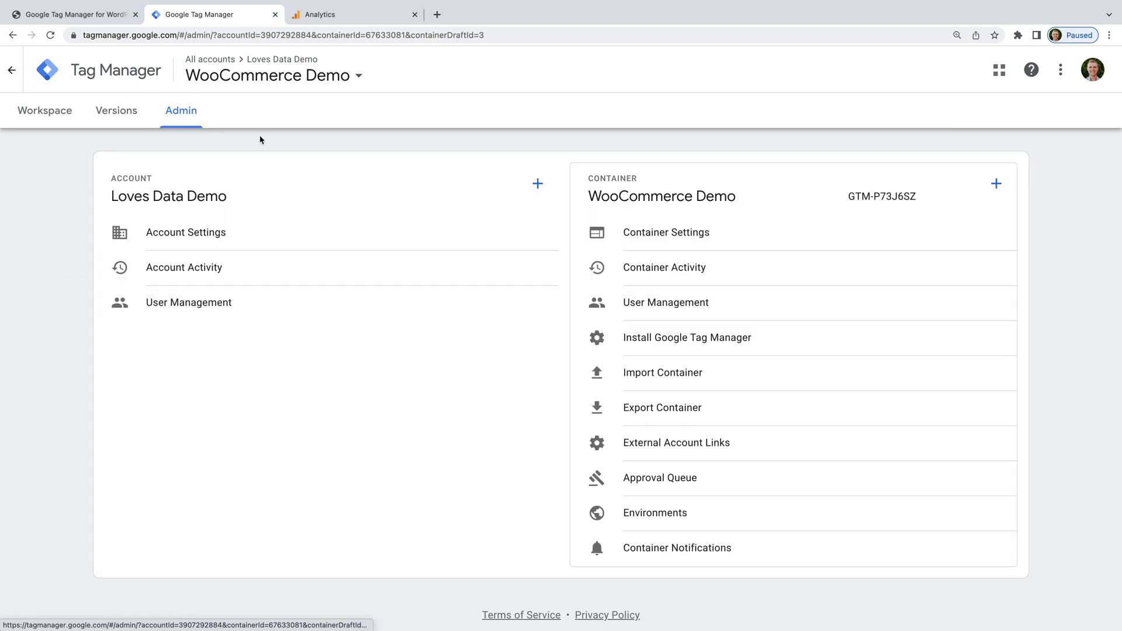
pyautogui.click(729, 376)
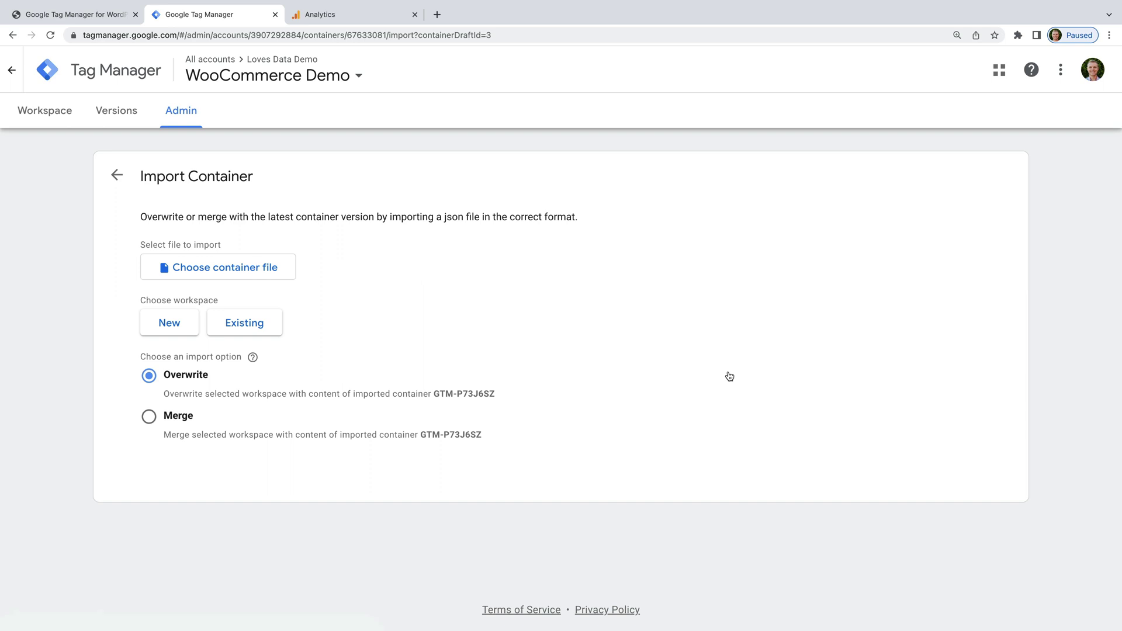
pyautogui.click(267, 273)
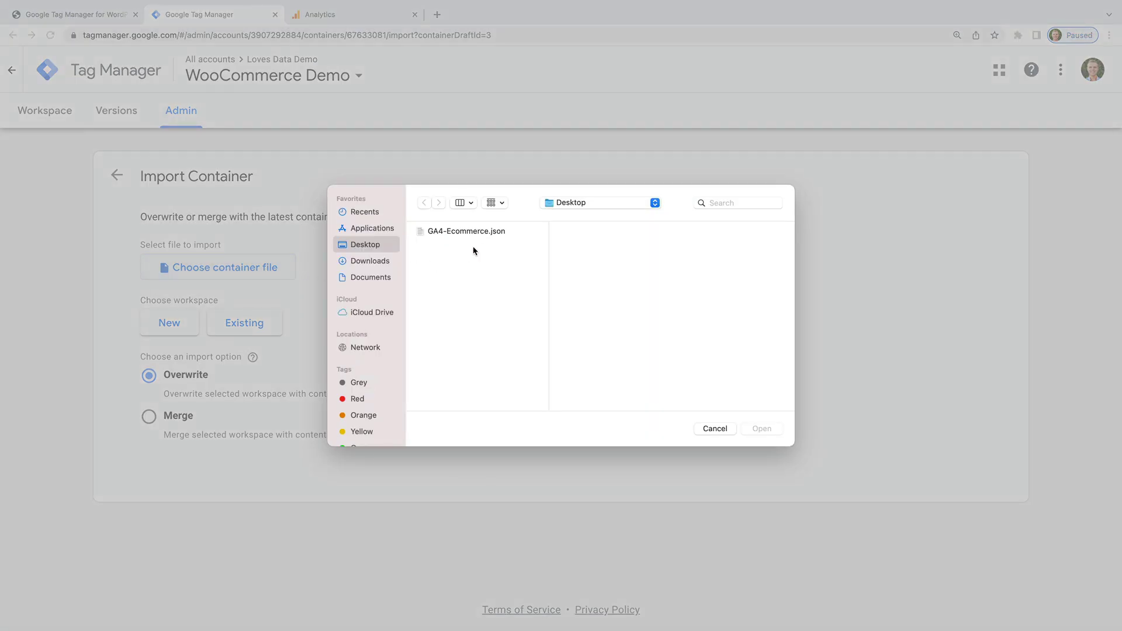
pyautogui.click(479, 233)
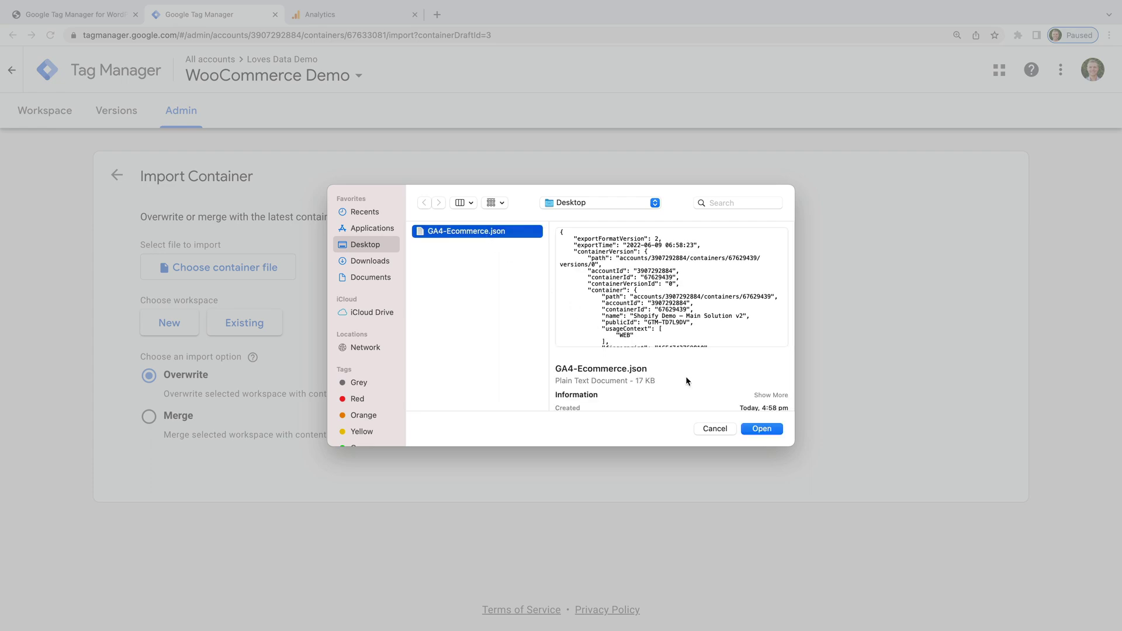
pyautogui.click(761, 429)
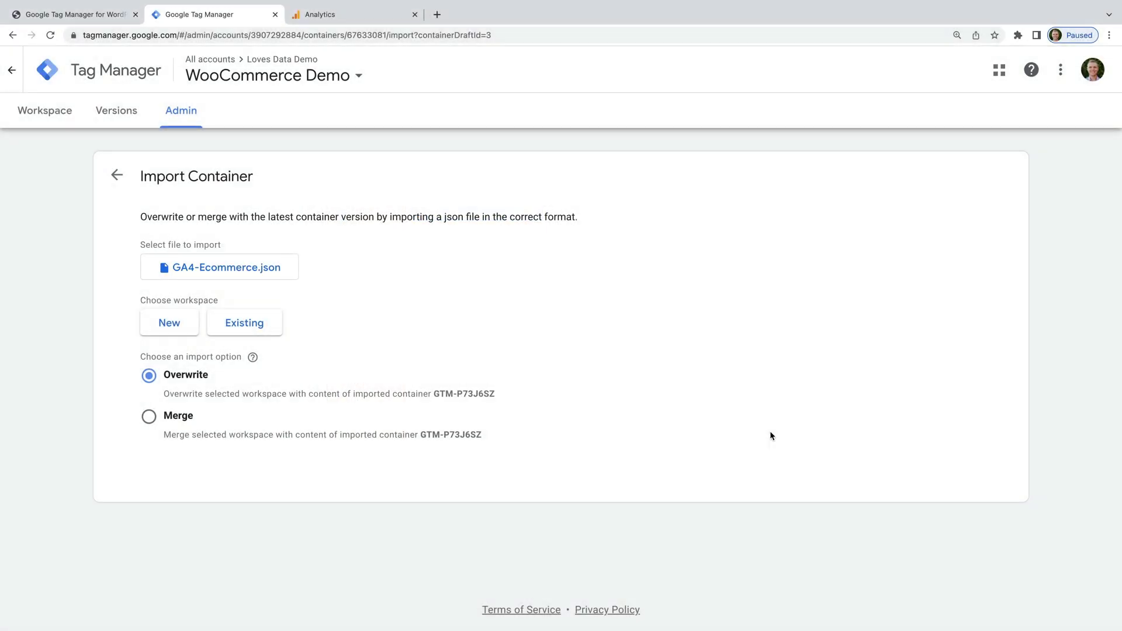
# - Import the container file into the existing Default Workspace, merging and overwriting conflicting tags, triggers and variables
pyautogui.click(264, 329)
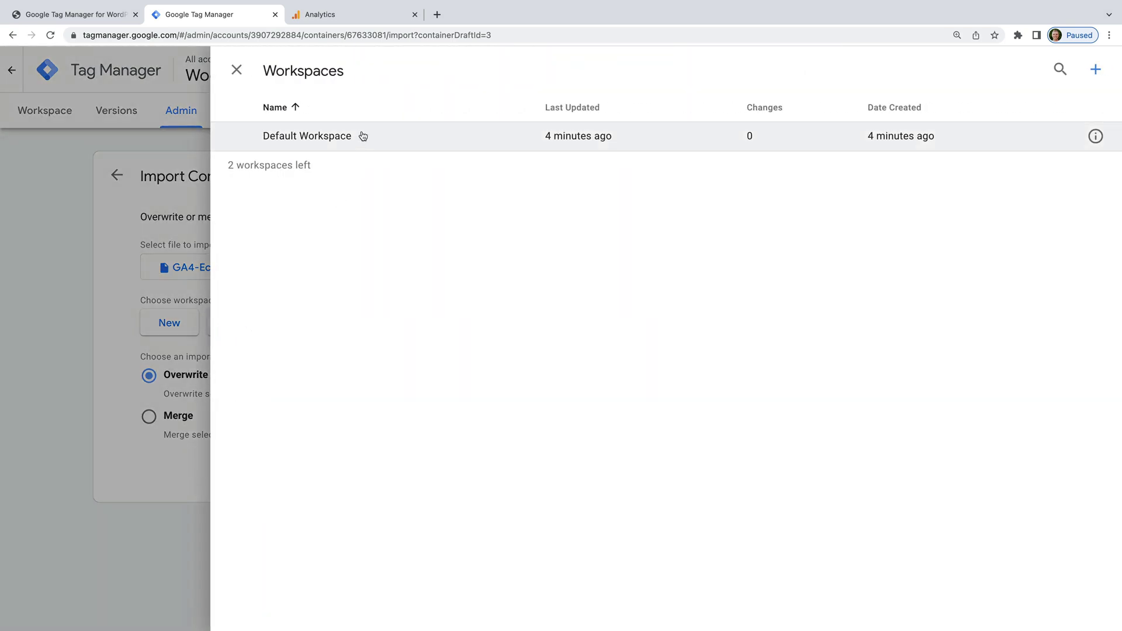
pyautogui.click(362, 136)
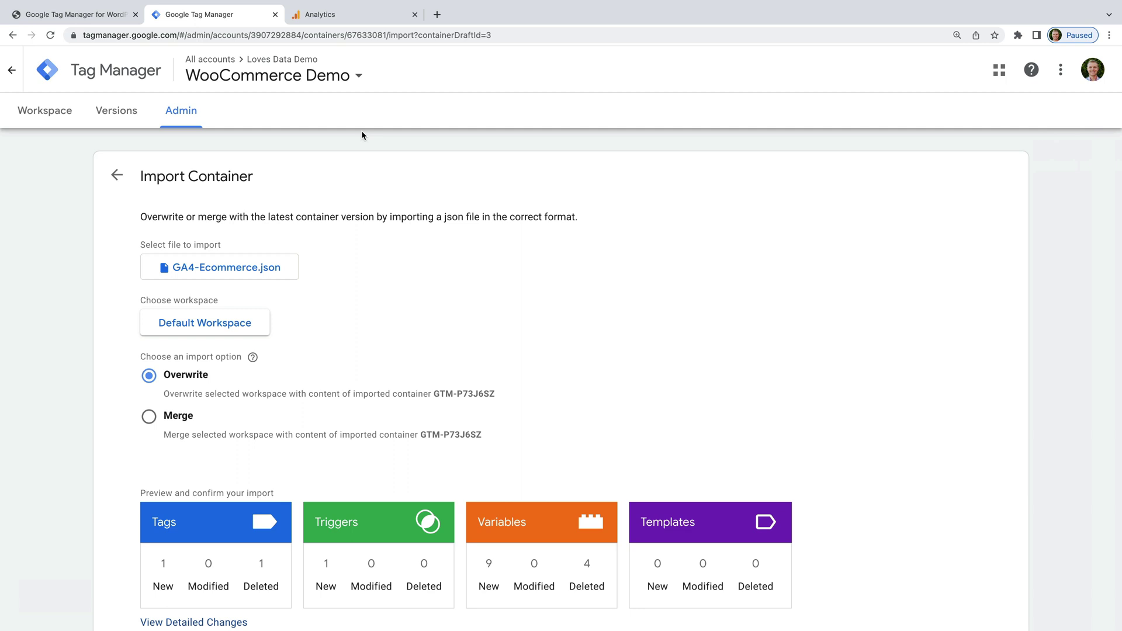
pyautogui.click(151, 418)
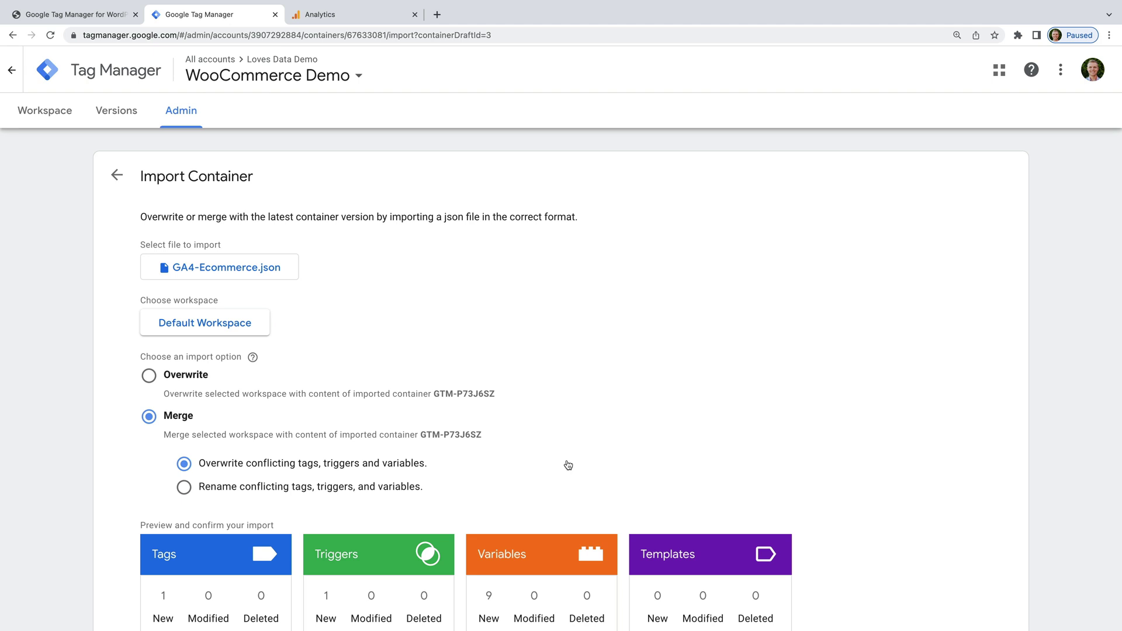
pyautogui.scroll(-3, 569, 465)
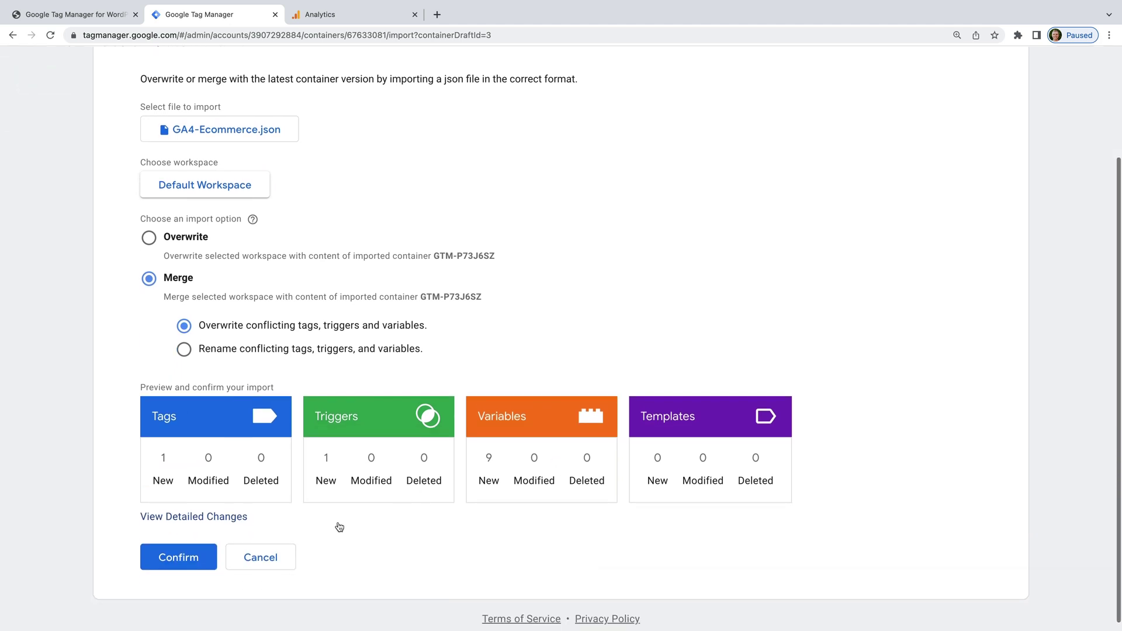
pyautogui.click(187, 557)
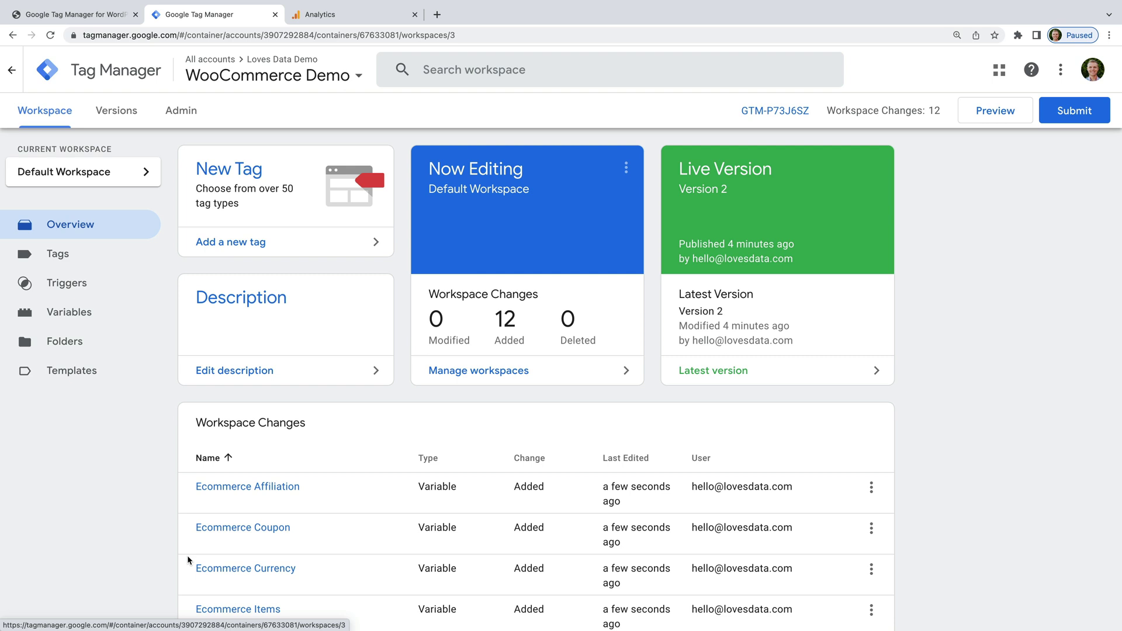
# - Review the imported tags, triggers and variables in the workspace
pyautogui.click(94, 256)
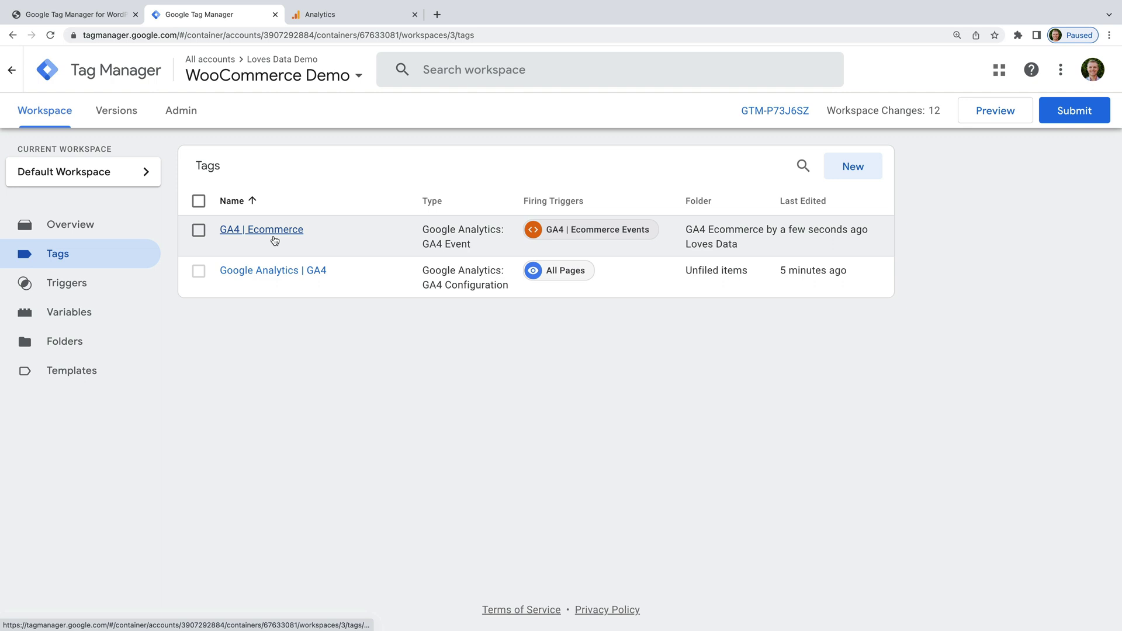
pyautogui.click(85, 297)
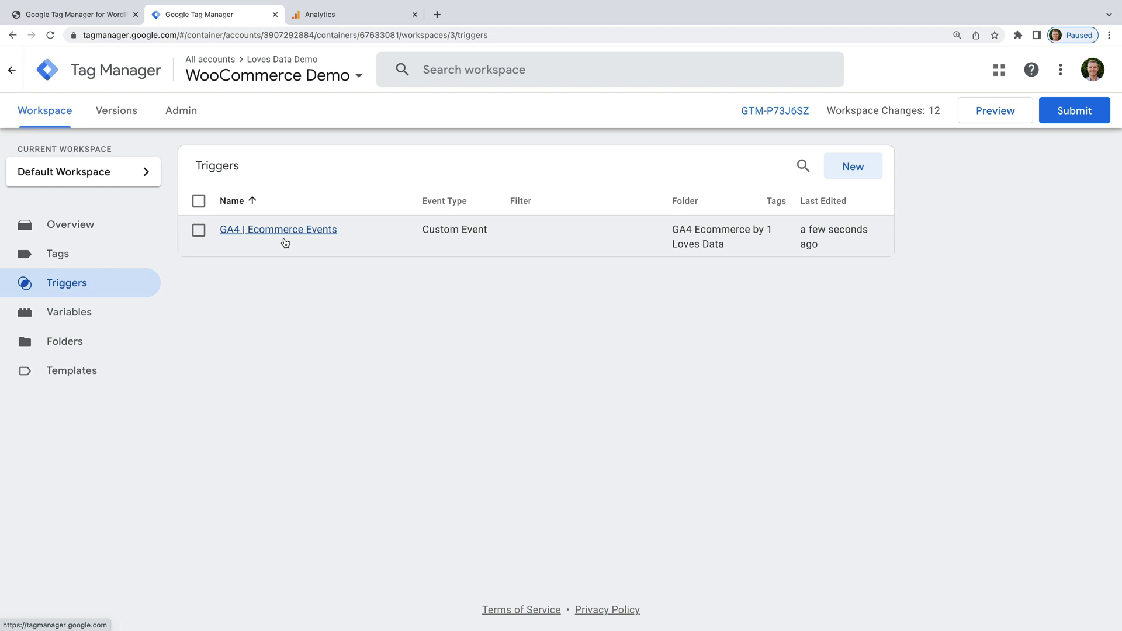
pyautogui.click(105, 321)
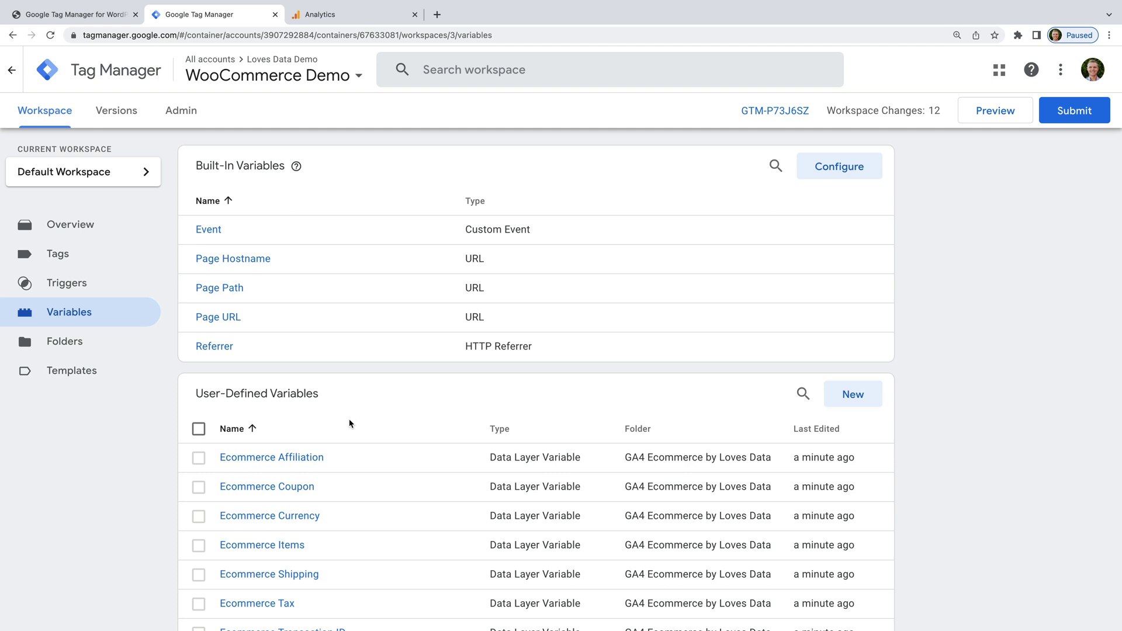
# - Set the configuration tag of the GA4 | Ecommerce tag to "Google Analytics | GA4" and save the tag
pyautogui.click(81, 257)
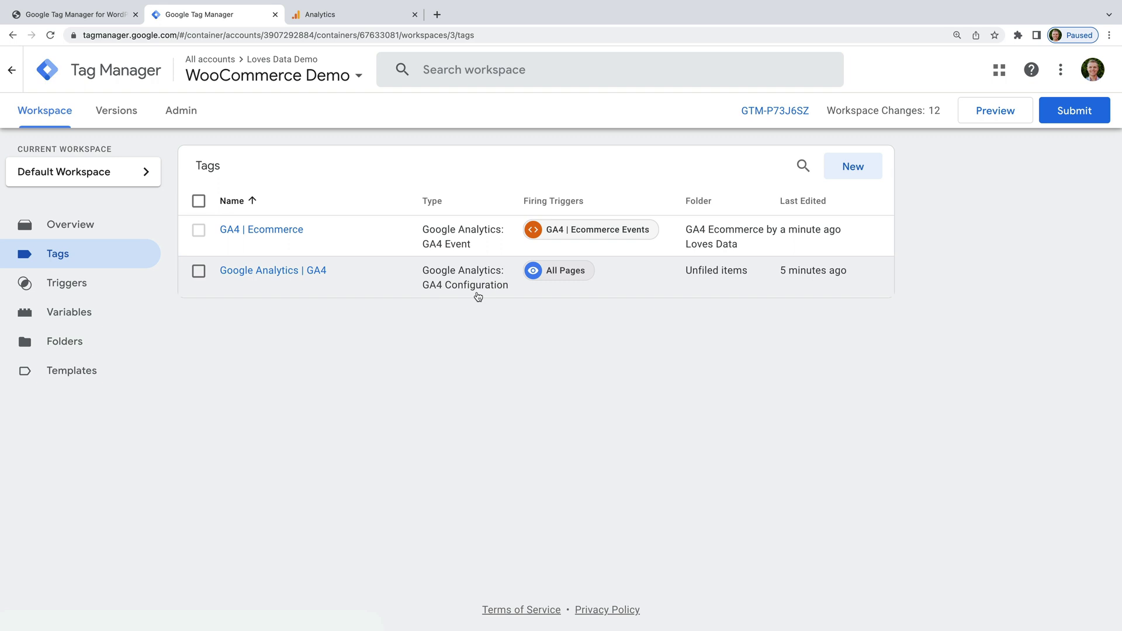
pyautogui.click(263, 233)
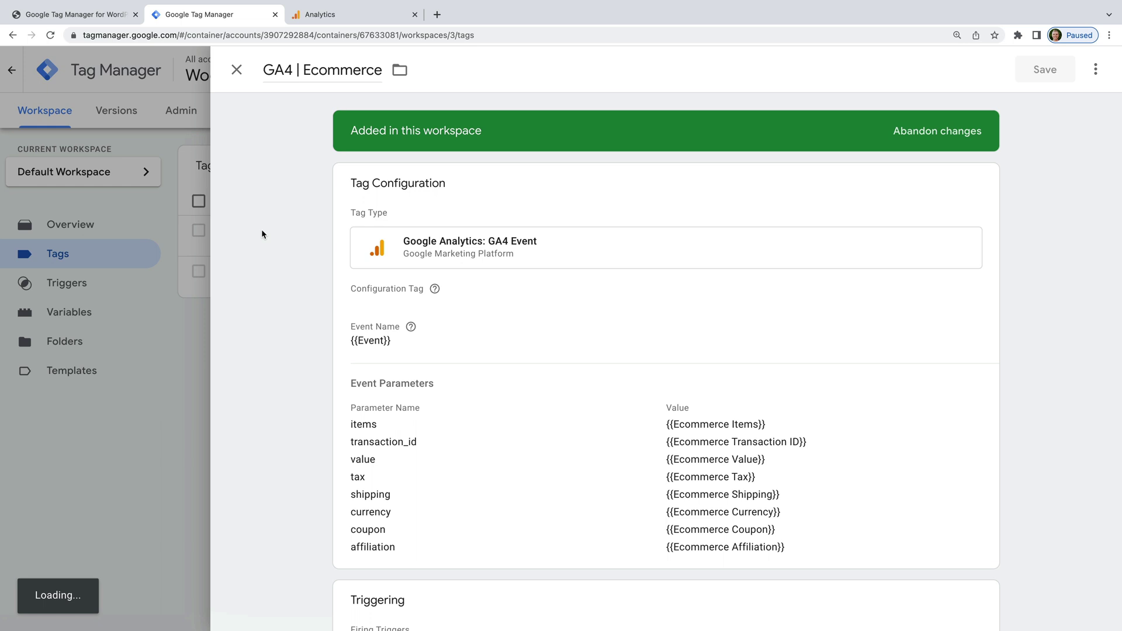
pyautogui.click(483, 292)
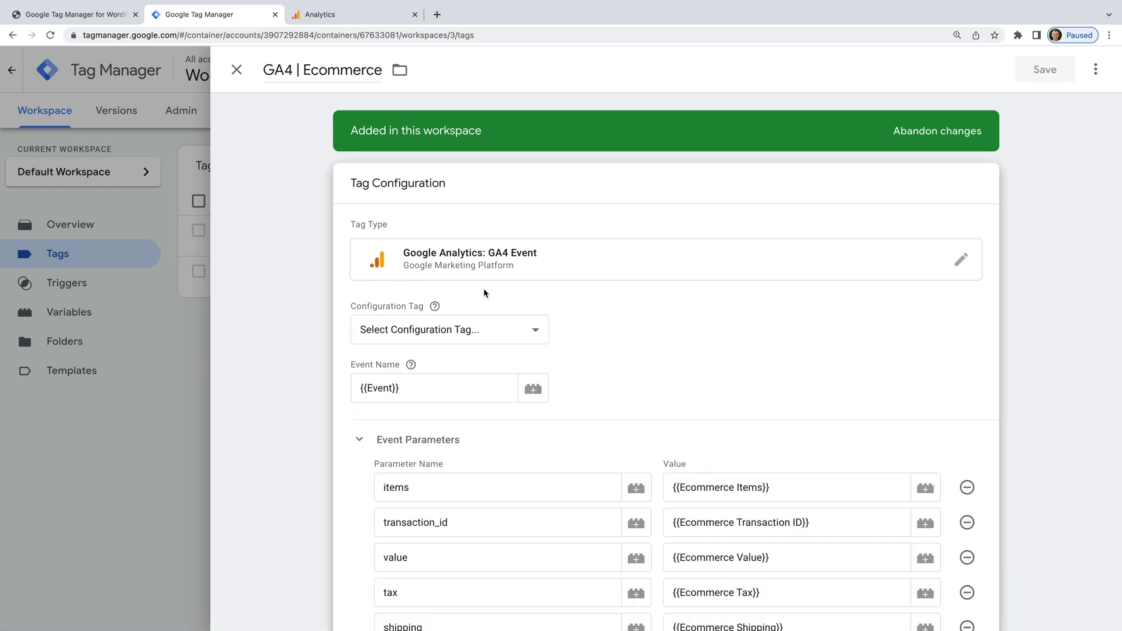
pyautogui.click(486, 330)
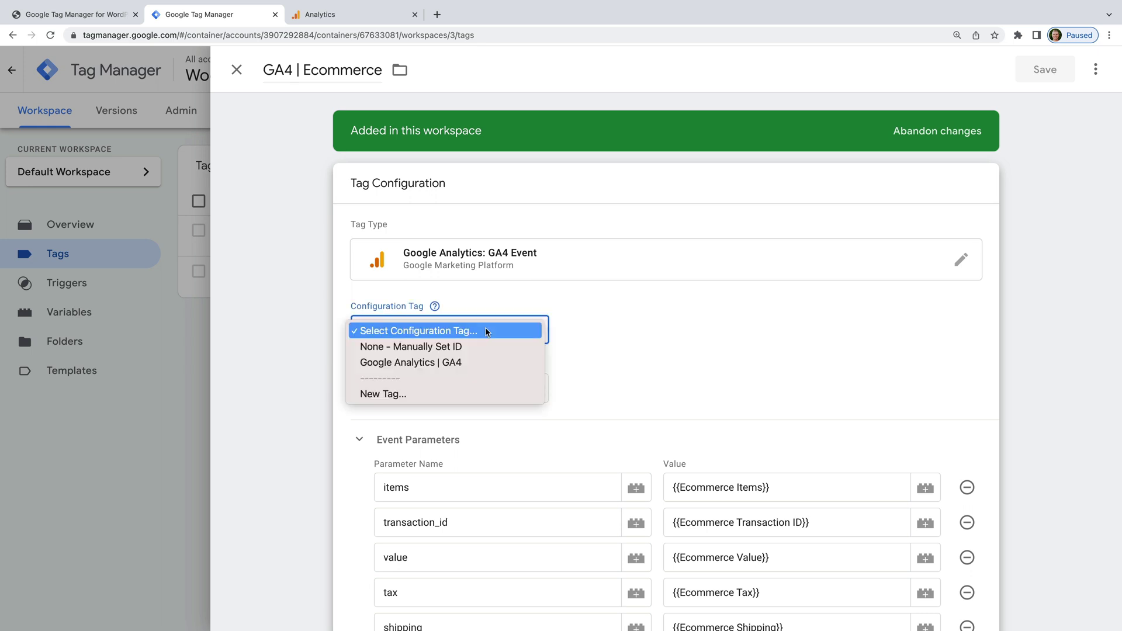
pyautogui.click(479, 364)
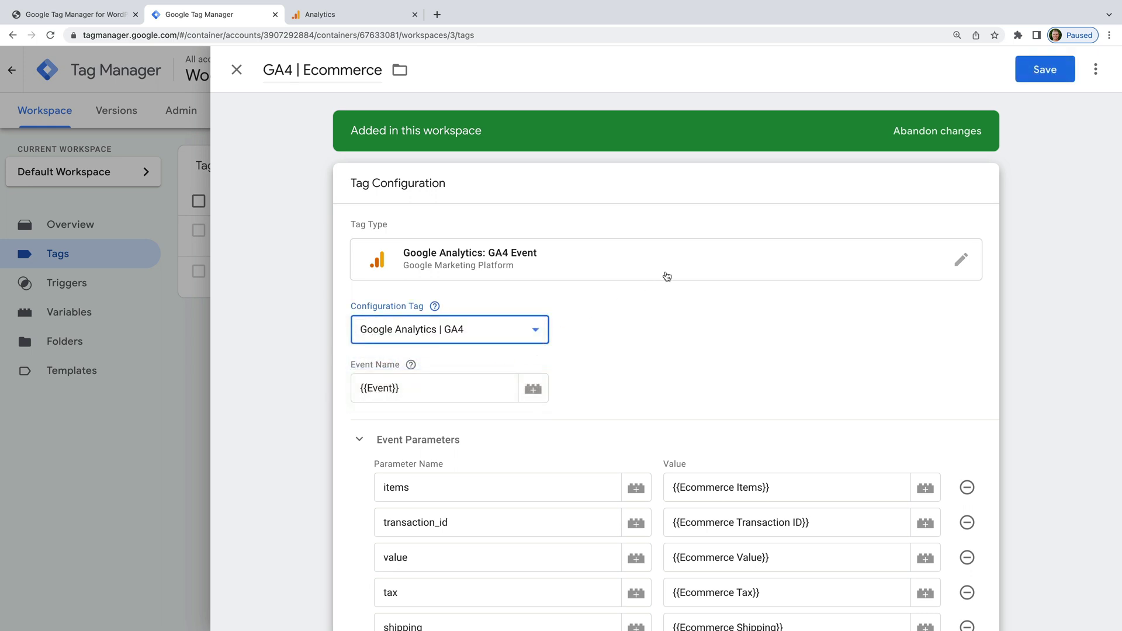
pyautogui.click(1045, 71)
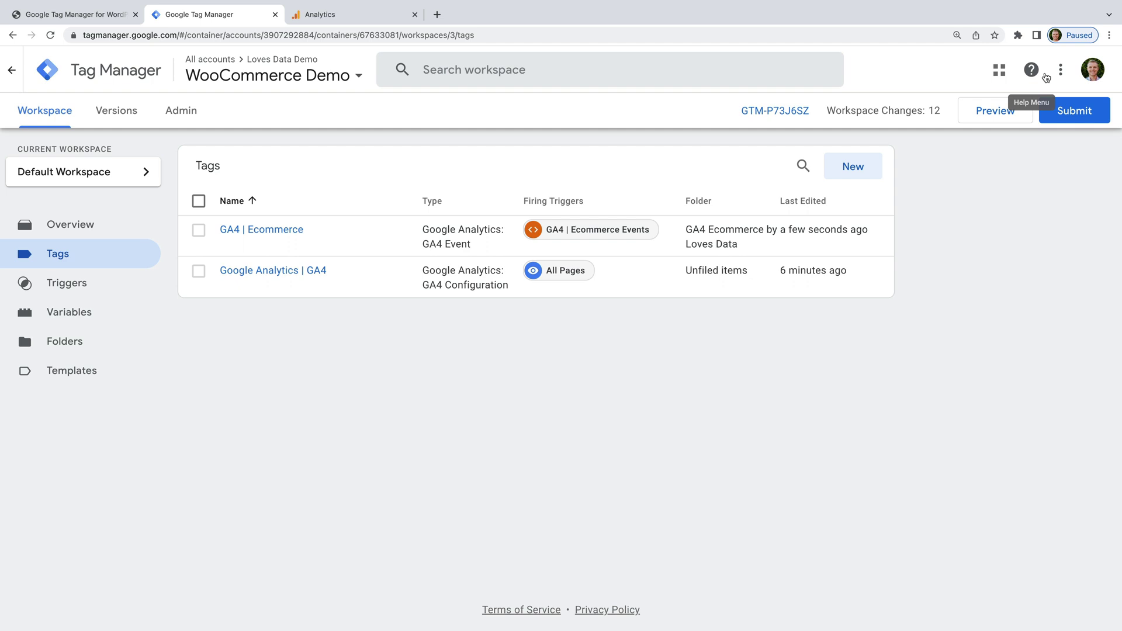
pyautogui.click(991, 117)
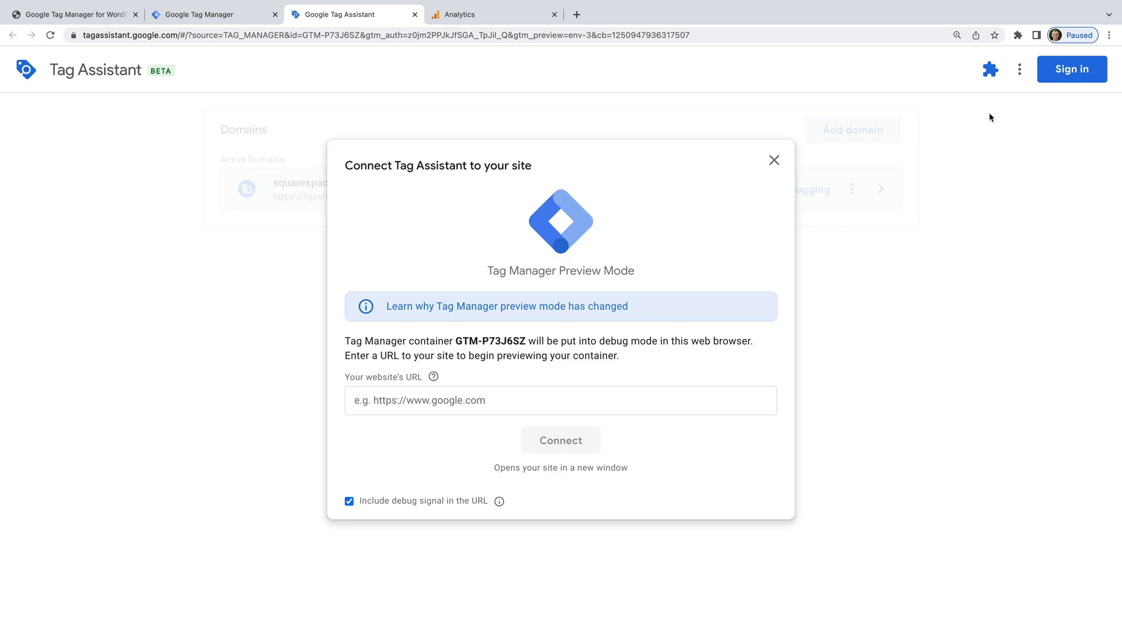
pyautogui.click(578, 403)
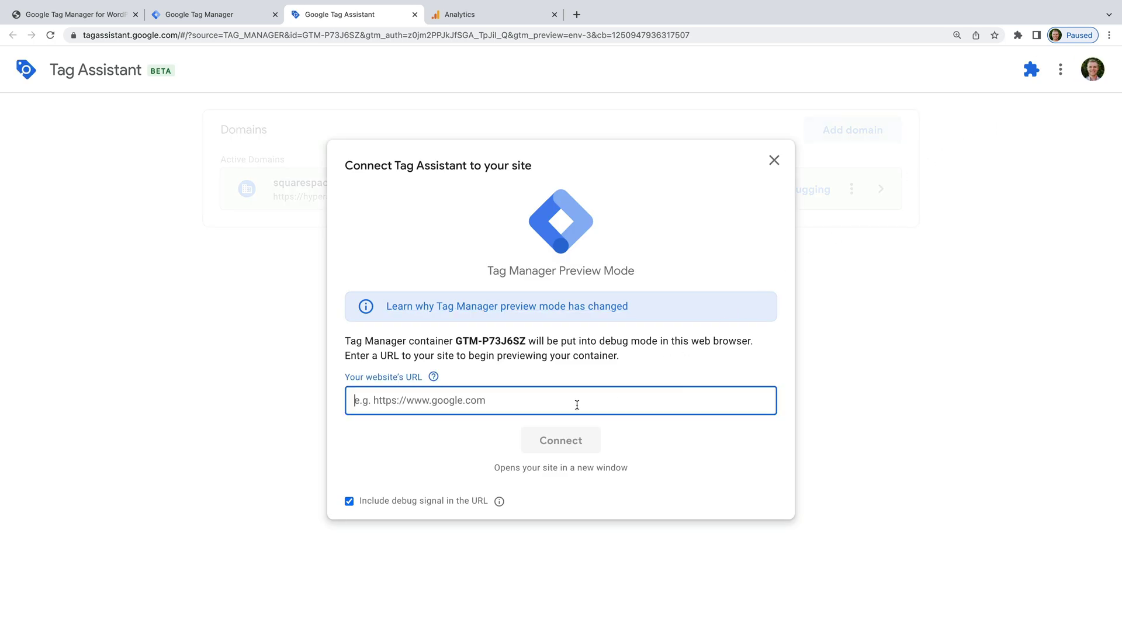
pyautogui.write('https://')
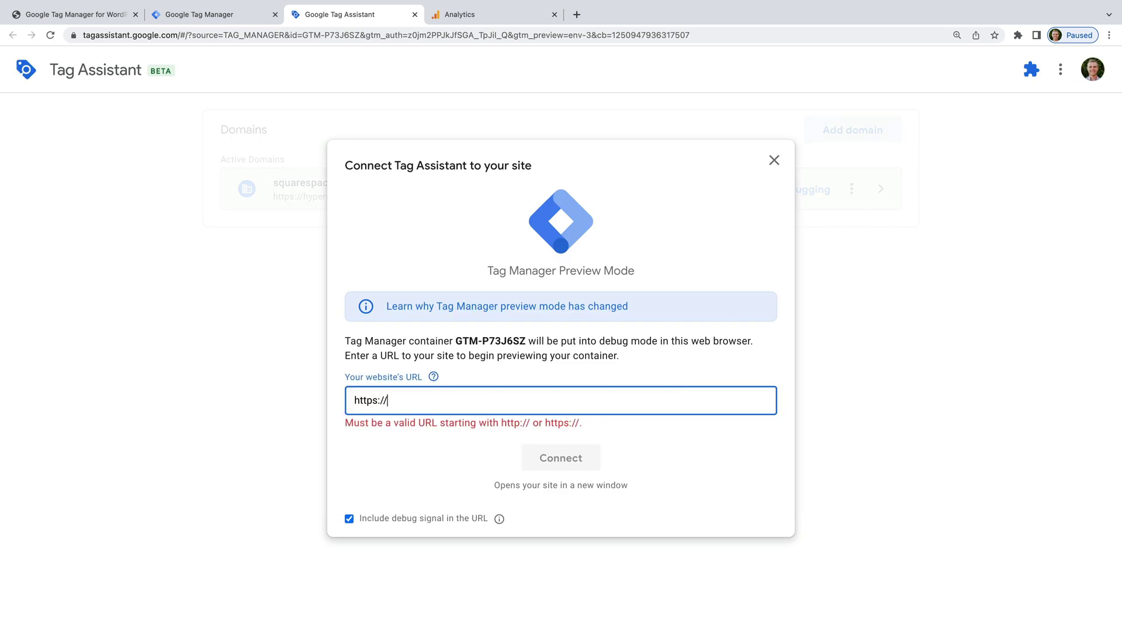
pyautogui.write('wordpress.analyticsbeta.com')
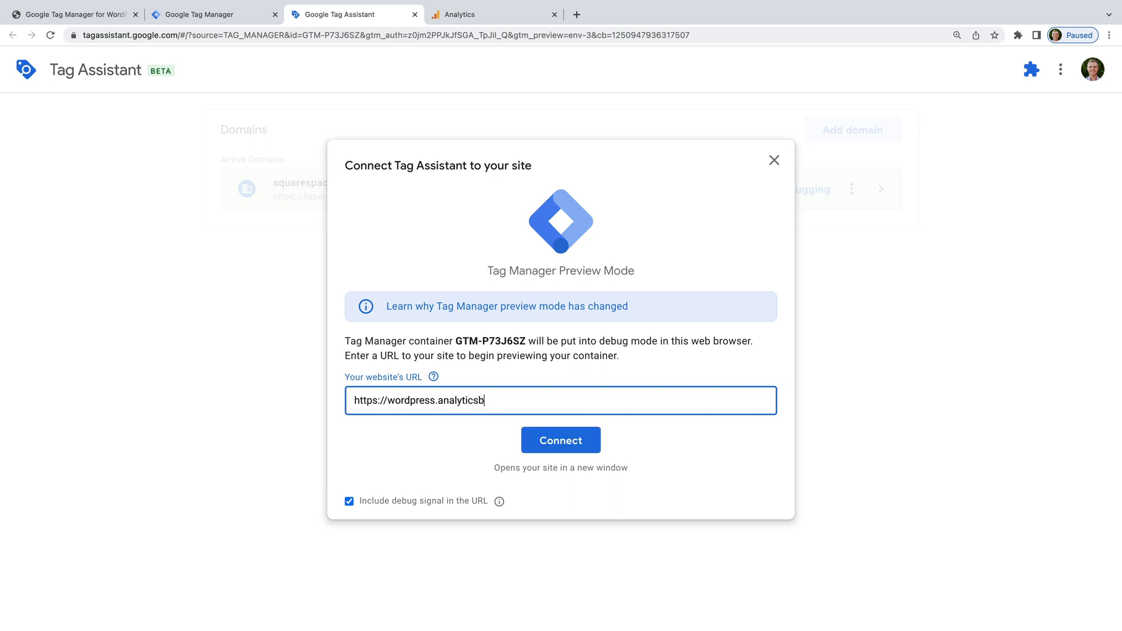
pyautogui.write('/shop/')
pyautogui.click(570, 450)
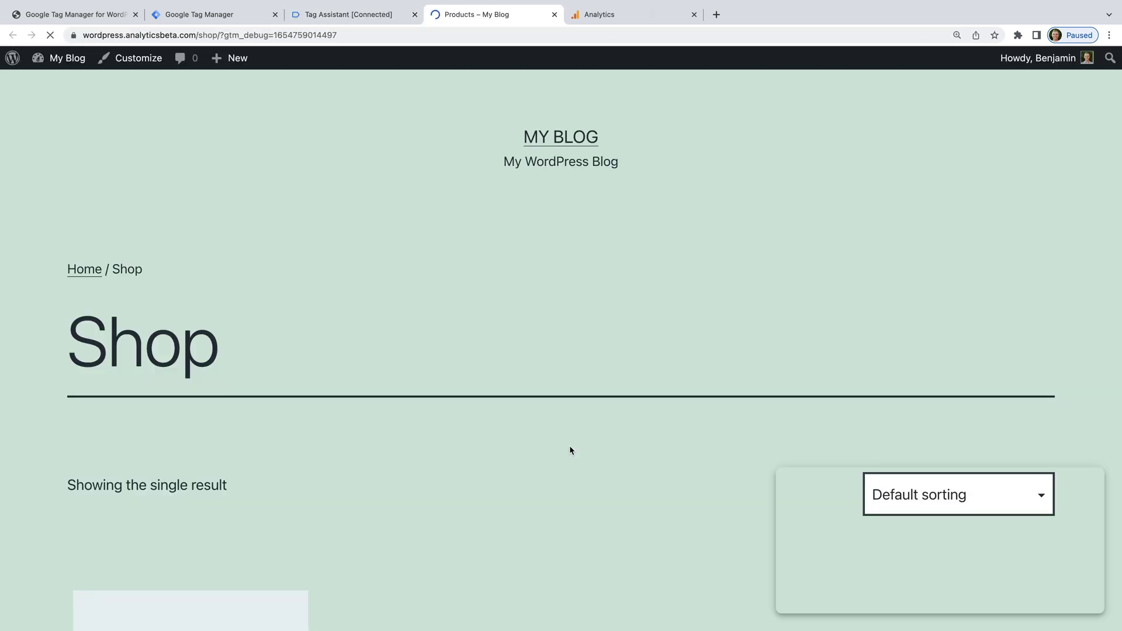
# - View the Loves Data T-Shirt product in the shop and add one to the cart
pyautogui.scroll(-6, 569, 450)
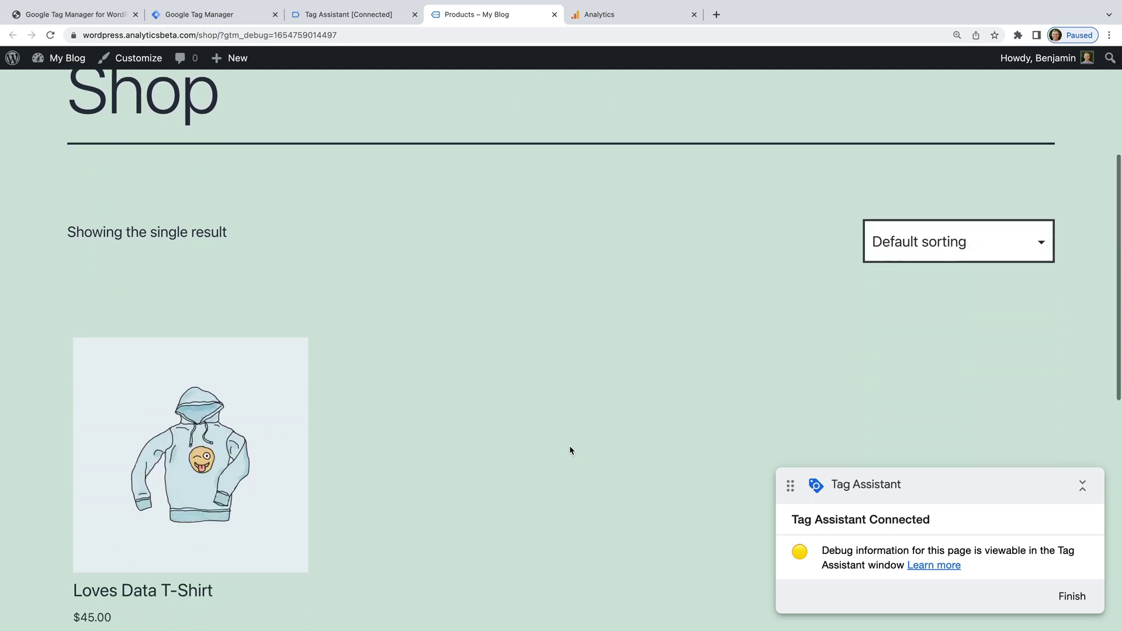
pyautogui.click(203, 439)
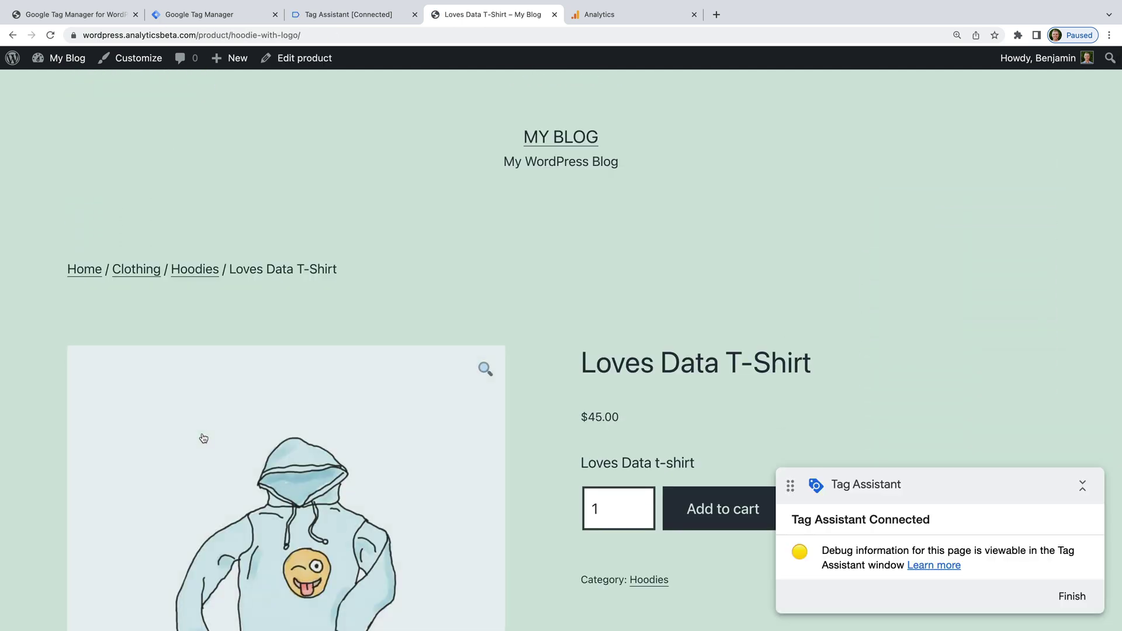
pyautogui.scroll(-2, 561, 434)
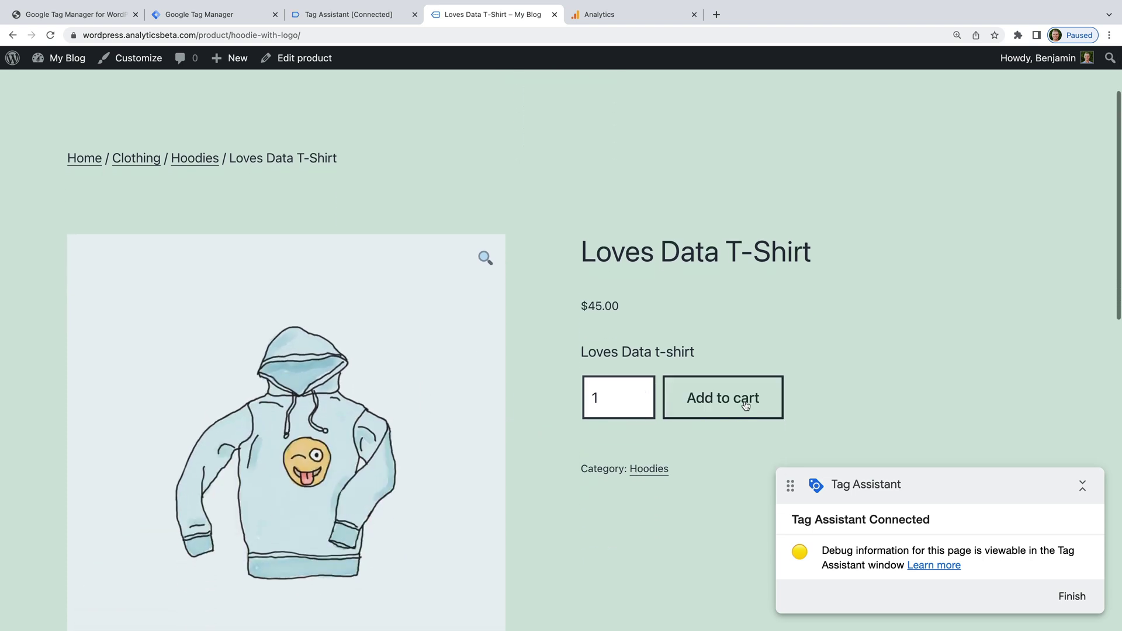
pyautogui.click(745, 405)
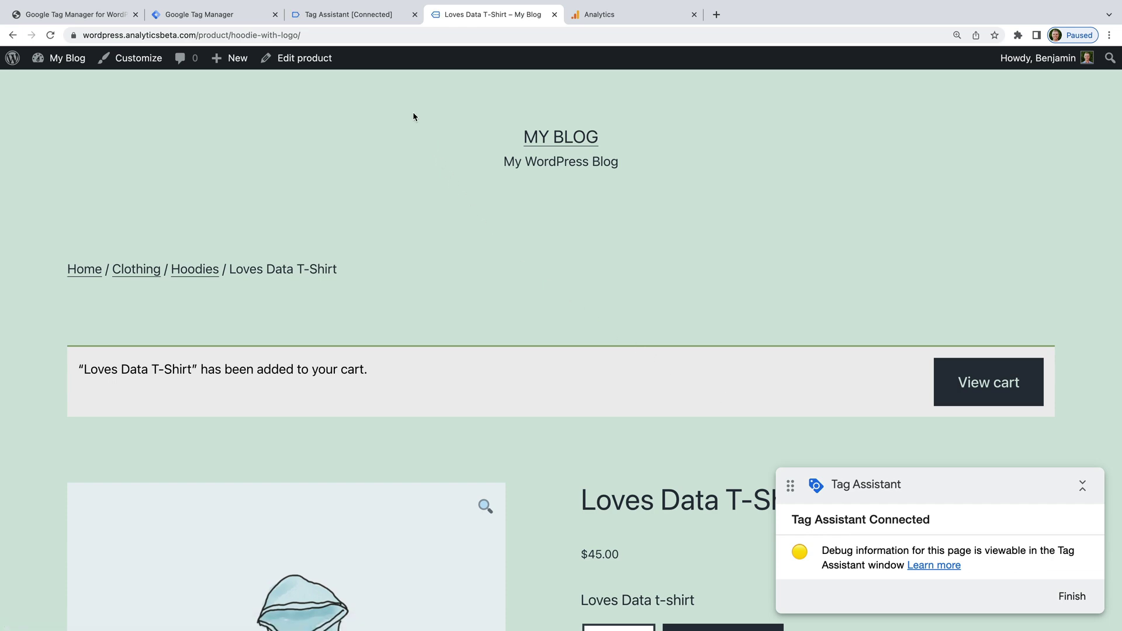
# - Switch to Tag Assistant and check the tags fired in the Tag Manager container and the hits sent to the GA4 property
pyautogui.click(377, 17)
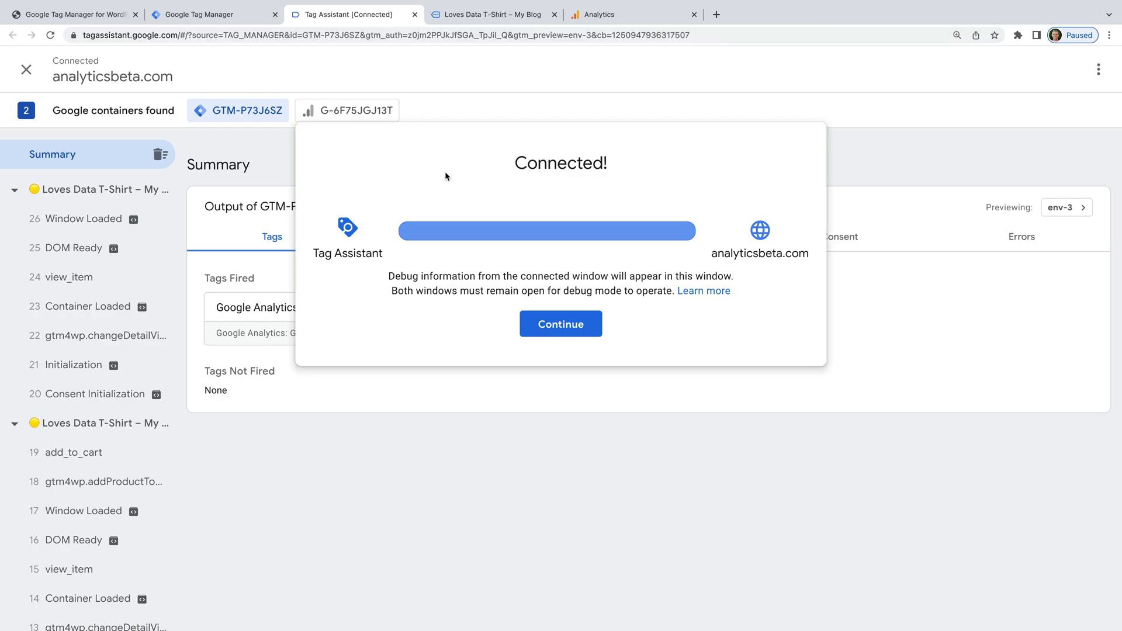
pyautogui.click(557, 323)
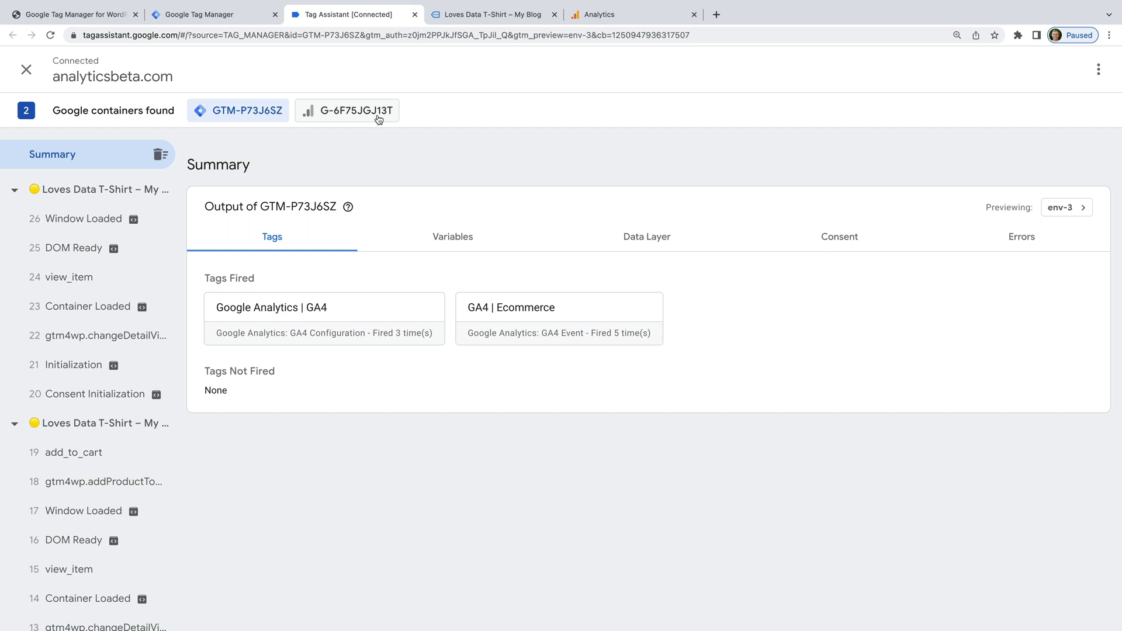
pyautogui.click(345, 117)
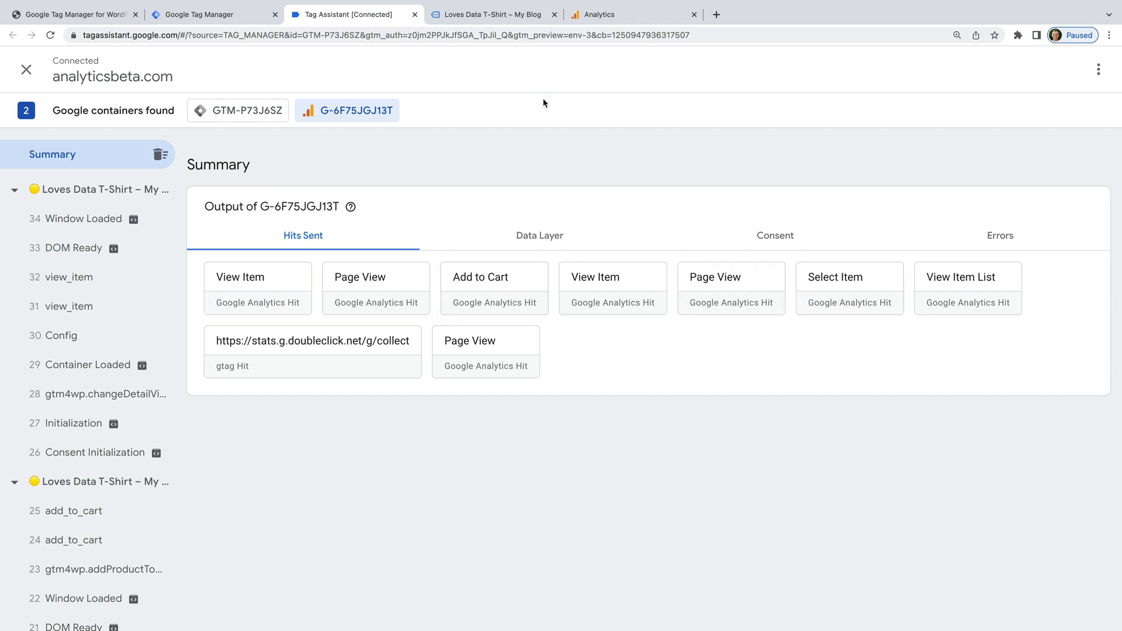
# - Switch back to the shop site, view the cart and proceed to checkout with the Loves Data T-Shirts
pyautogui.click(478, 19)
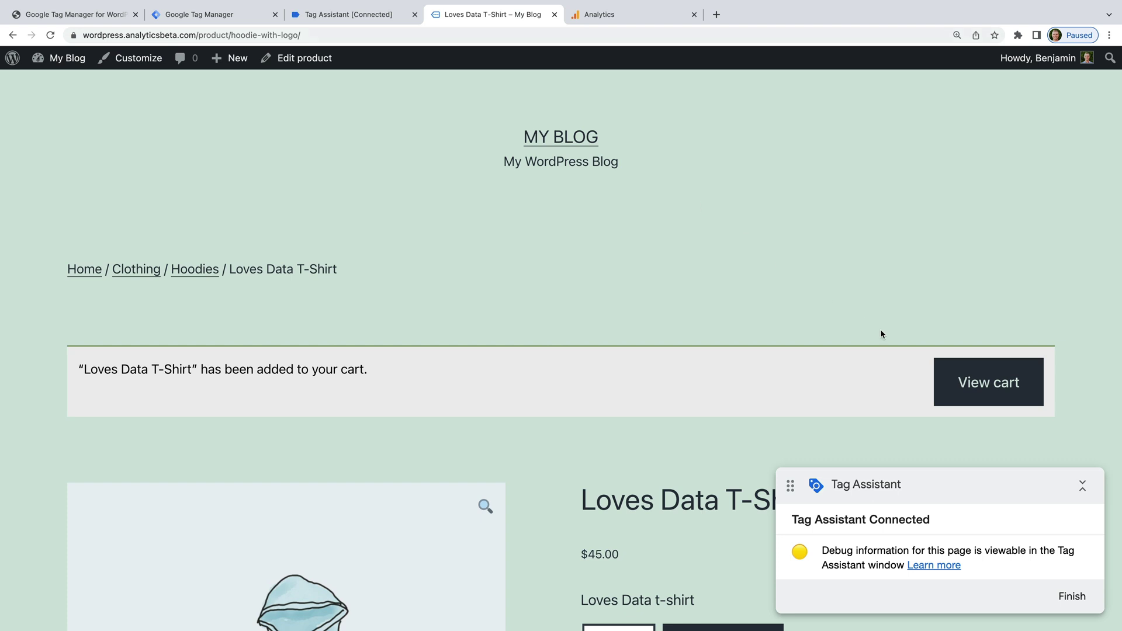
pyautogui.click(974, 382)
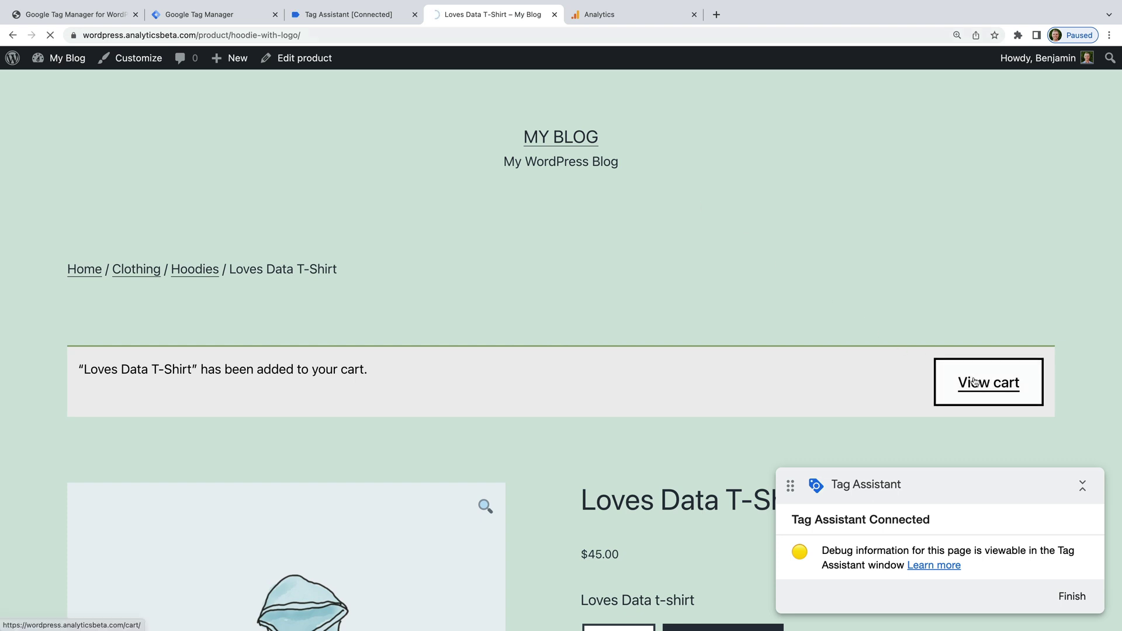
pyautogui.click(974, 381)
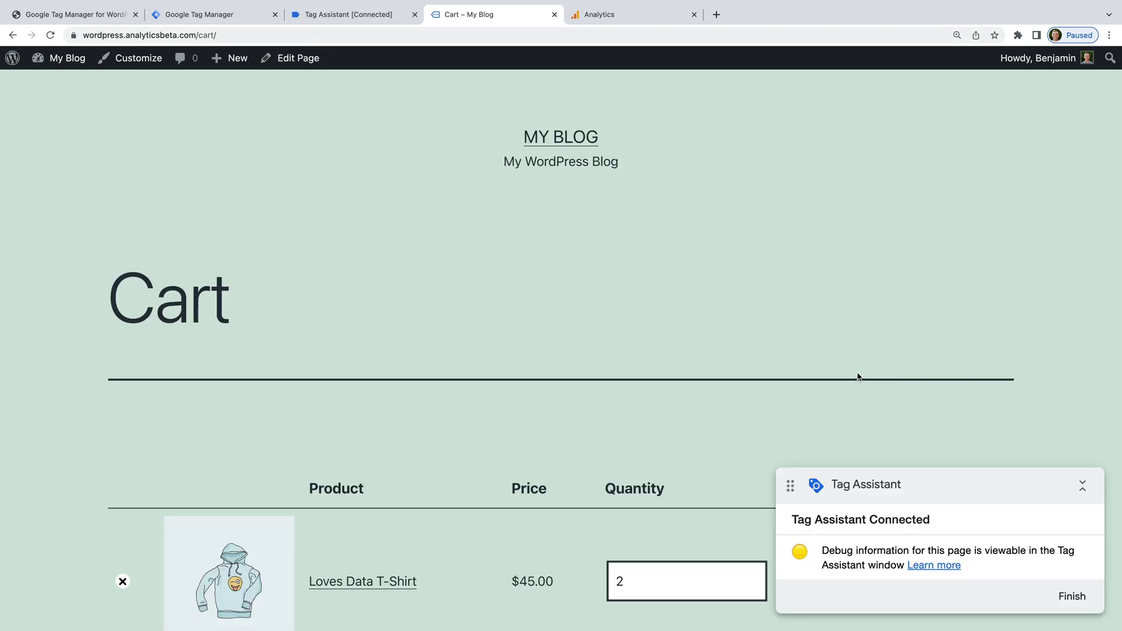
pyautogui.scroll(-5, 858, 376)
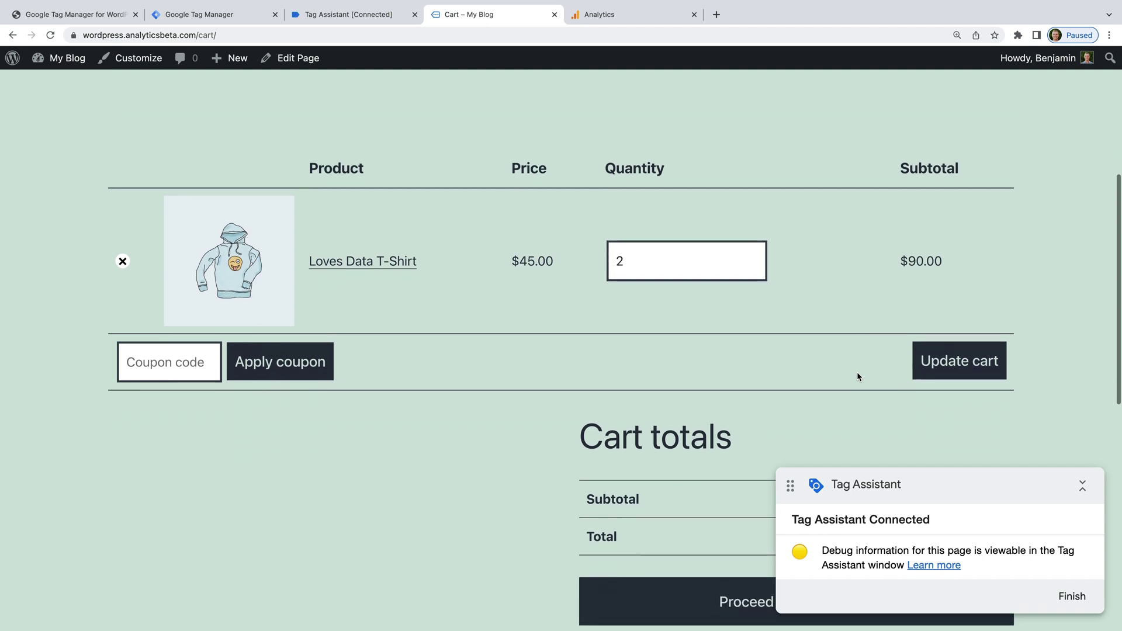
pyautogui.scroll(-4, 857, 372)
pyautogui.click(775, 391)
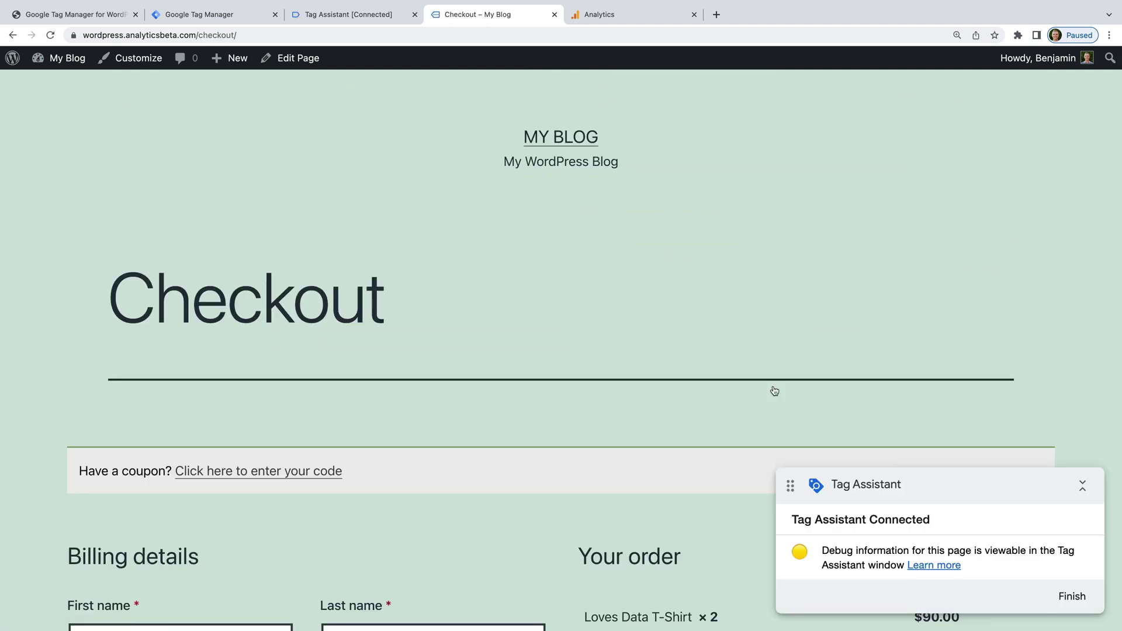
# - Place the test order using the prefilled billing details and Cash on delivery payment
pyautogui.scroll(-6, 775, 390)
pyautogui.scroll(-5, 775, 391)
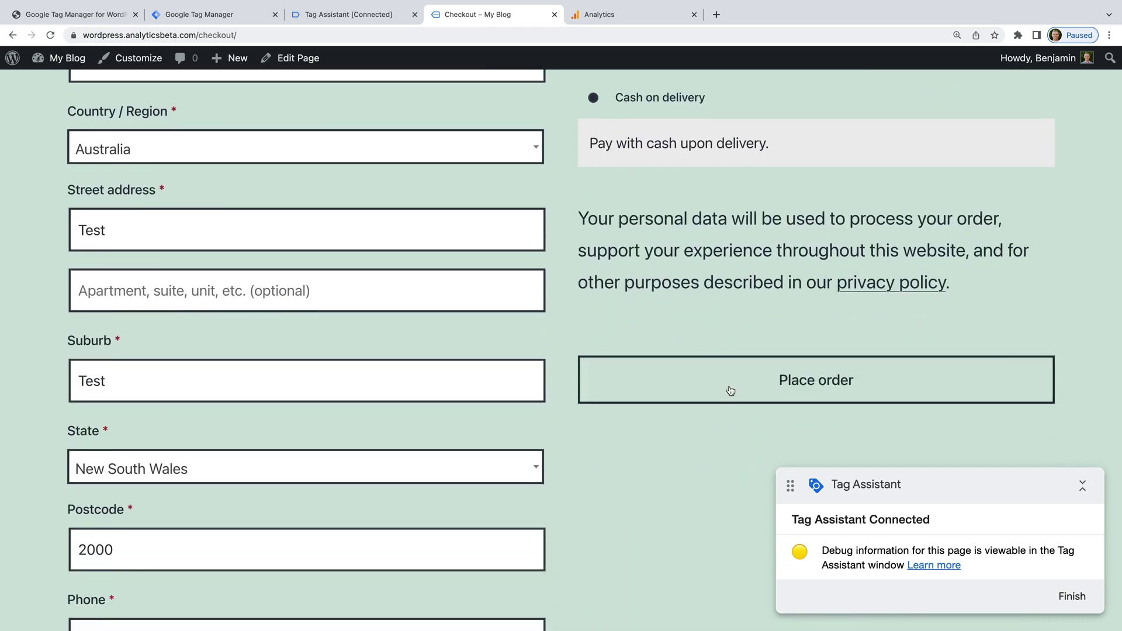
pyautogui.click(730, 390)
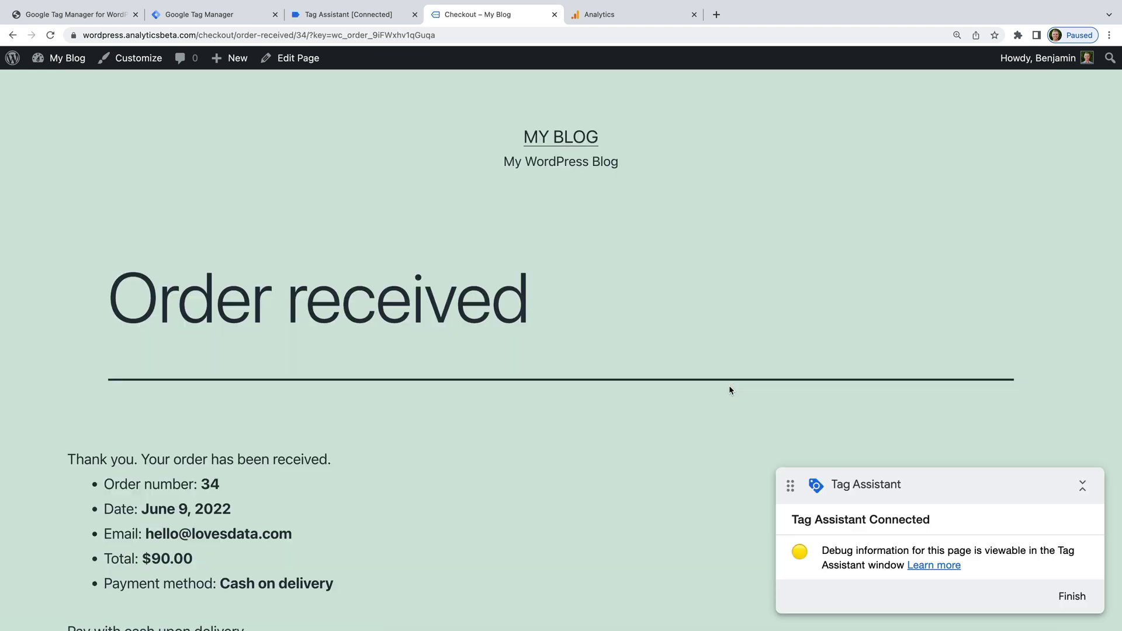
# - Review the order confirmation and inspect the hit details of the Purchase event in Tag Assistant
pyautogui.scroll(-3, 729, 390)
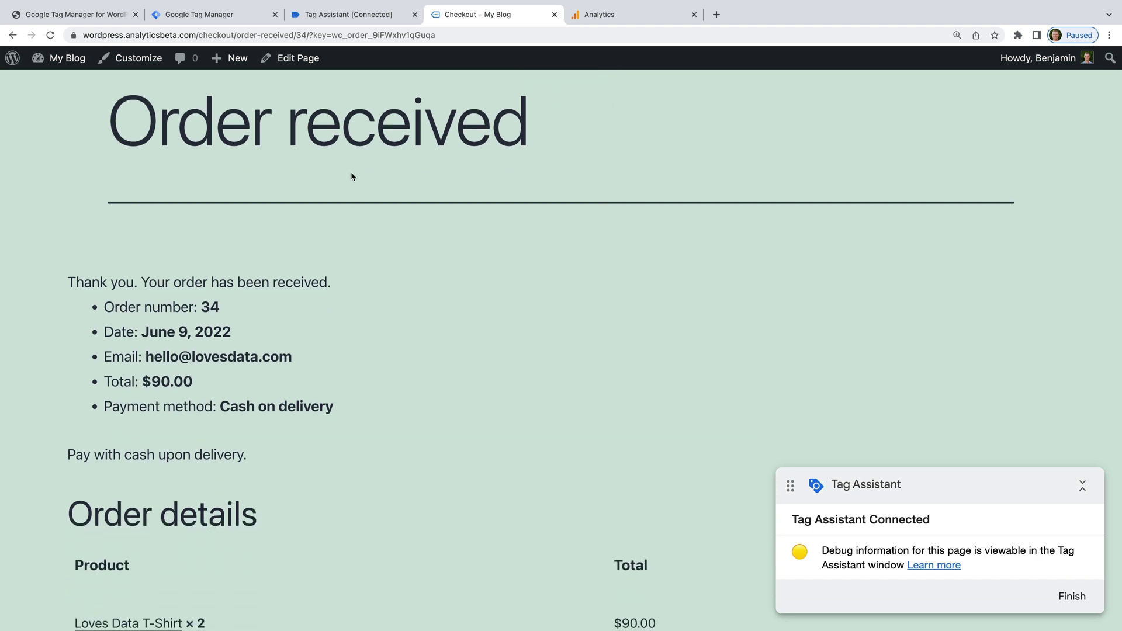
pyautogui.click(362, 19)
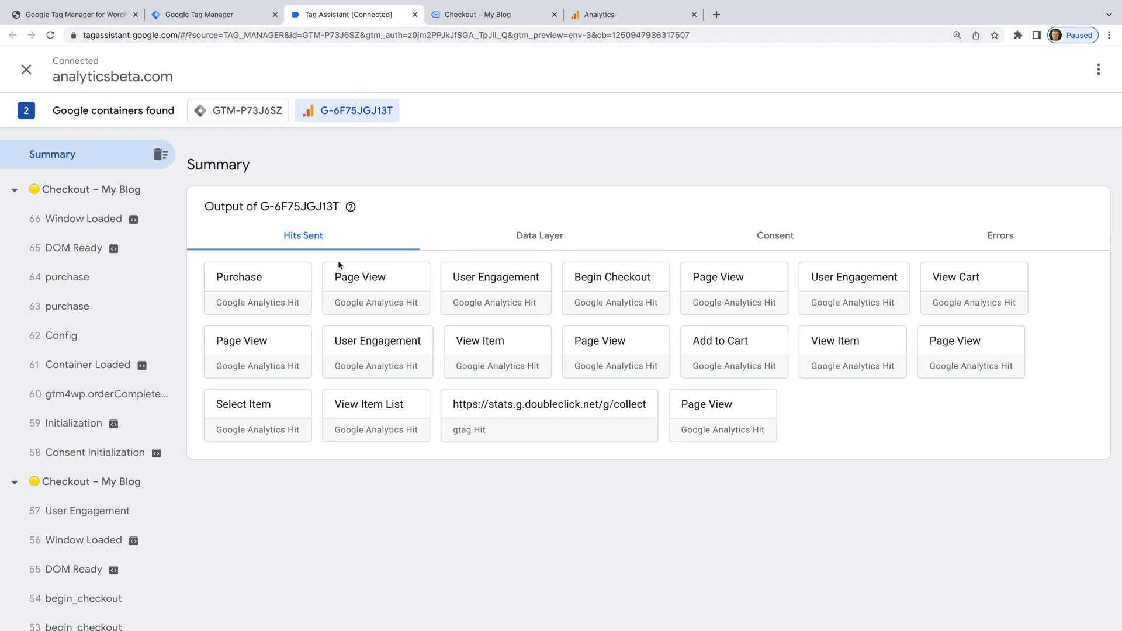
pyautogui.click(280, 290)
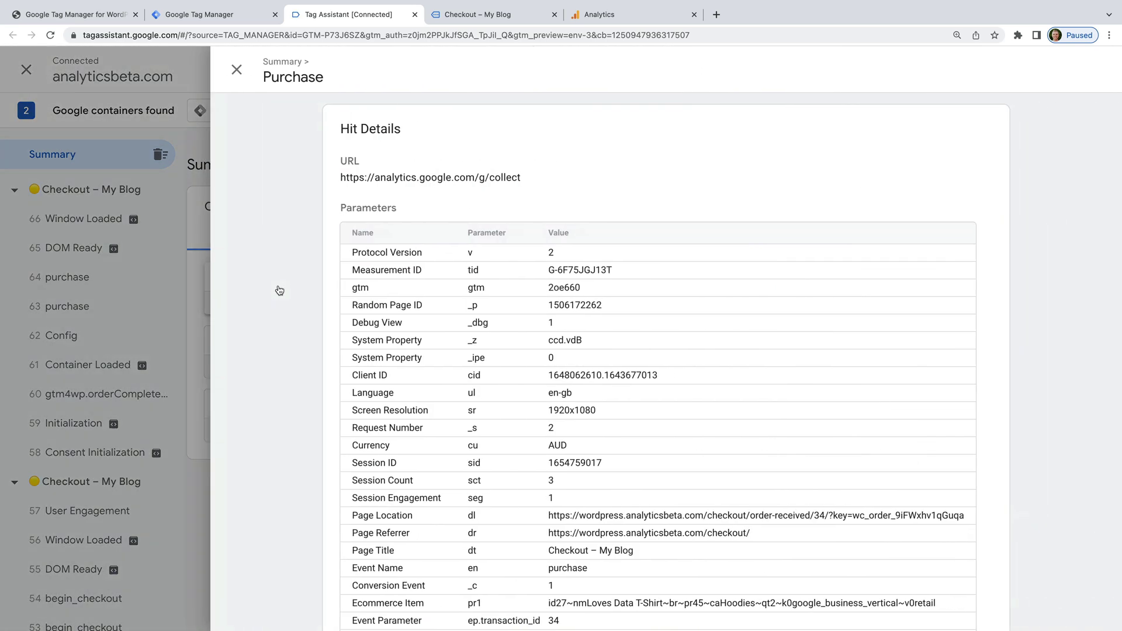
# - Switch to Google Analytics and examine the incoming e-commerce events in the property's DebugView
pyautogui.click(634, 13)
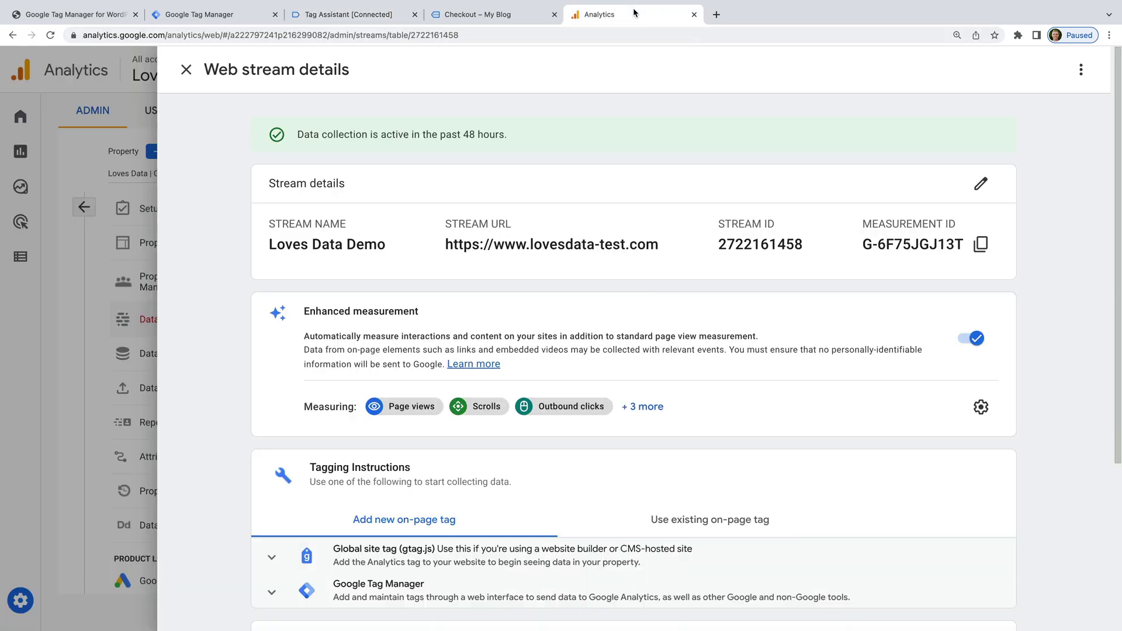
pyautogui.click(72, 287)
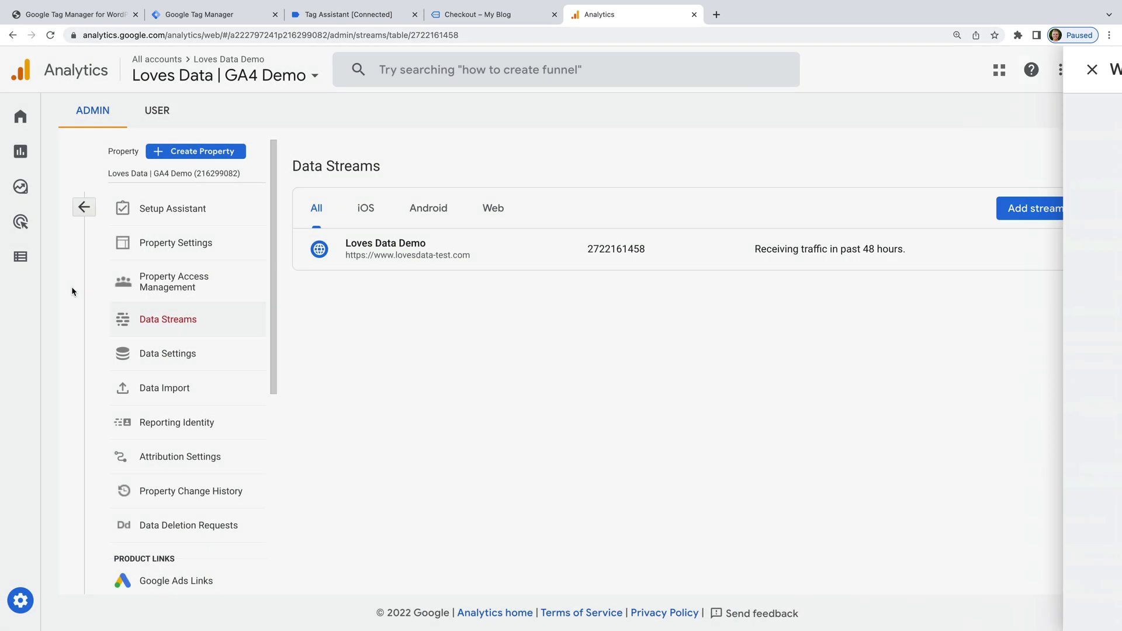
pyautogui.click(28, 263)
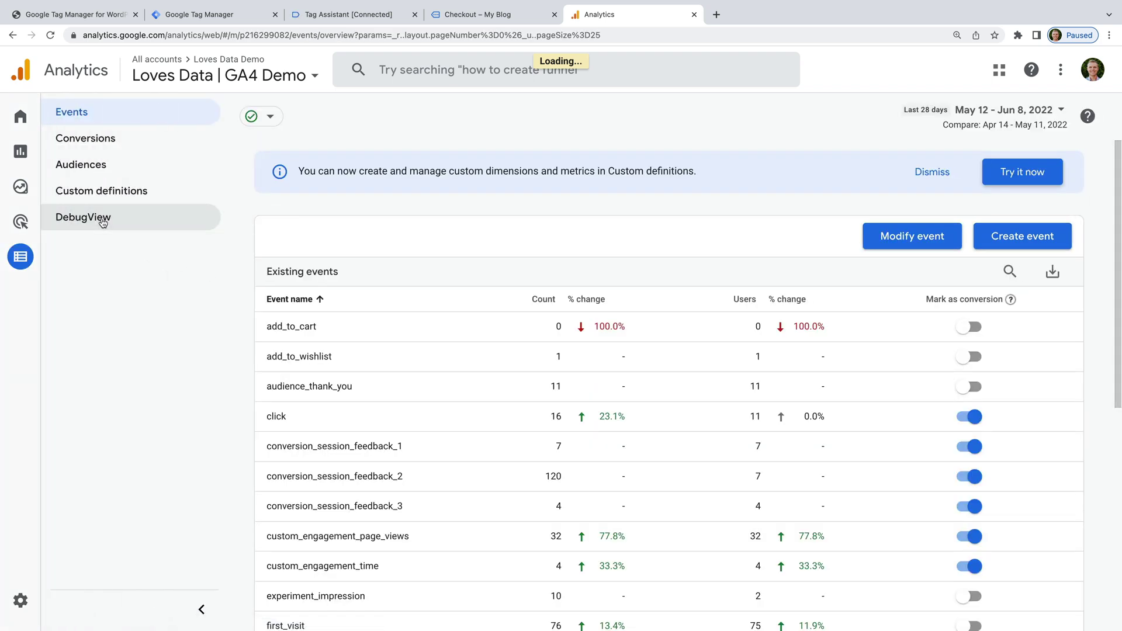
pyautogui.click(103, 222)
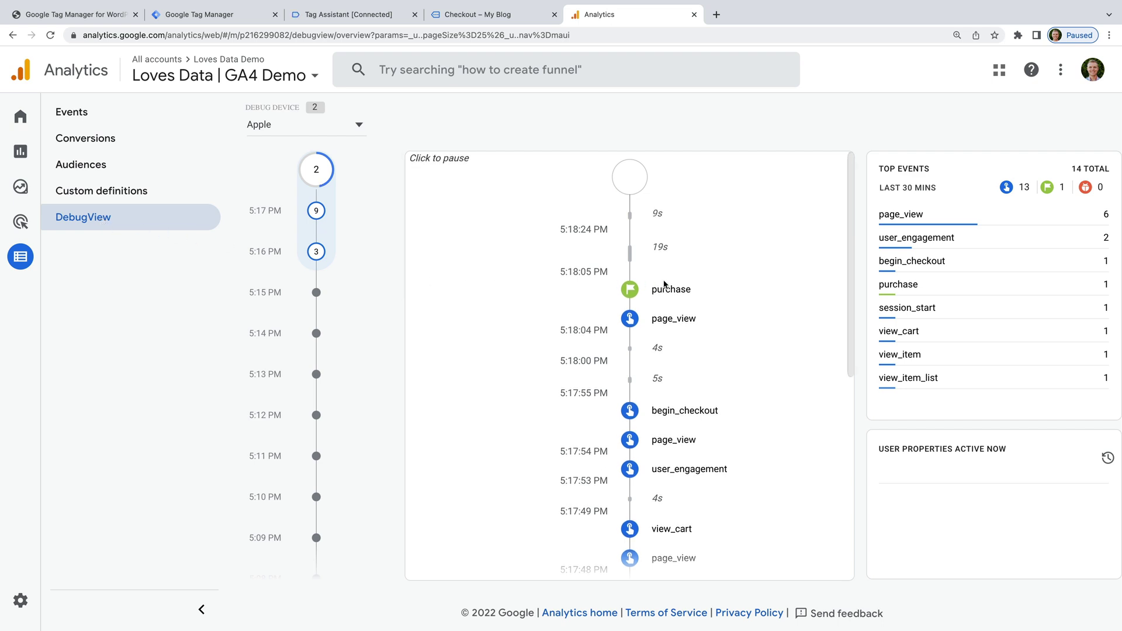
pyautogui.scroll(-1, 714, 322)
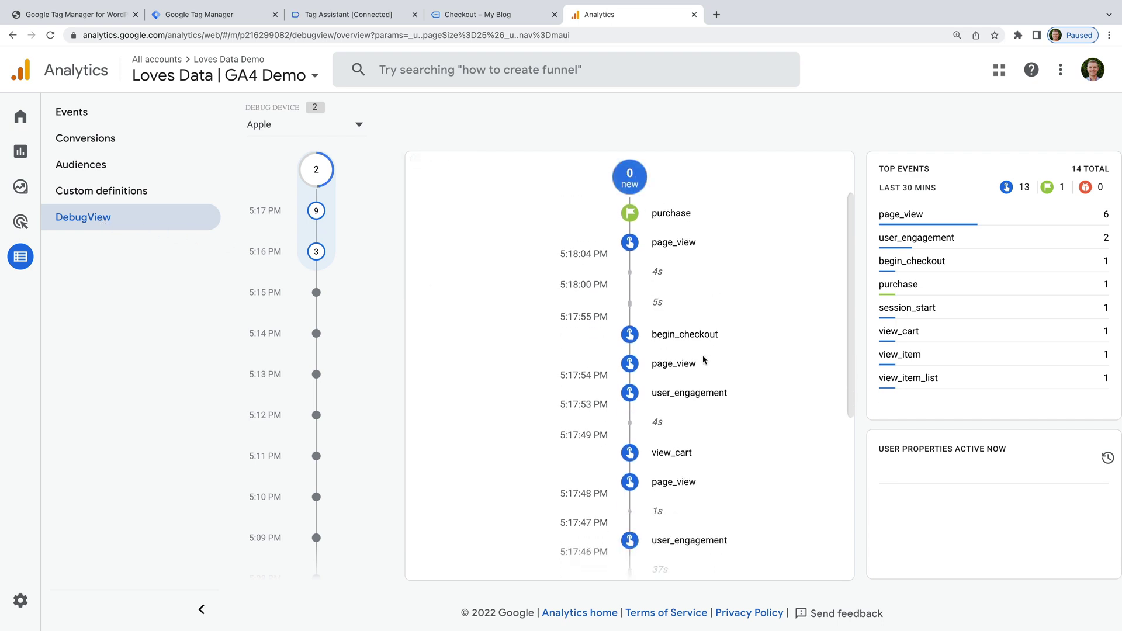
pyautogui.scroll(1, 712, 327)
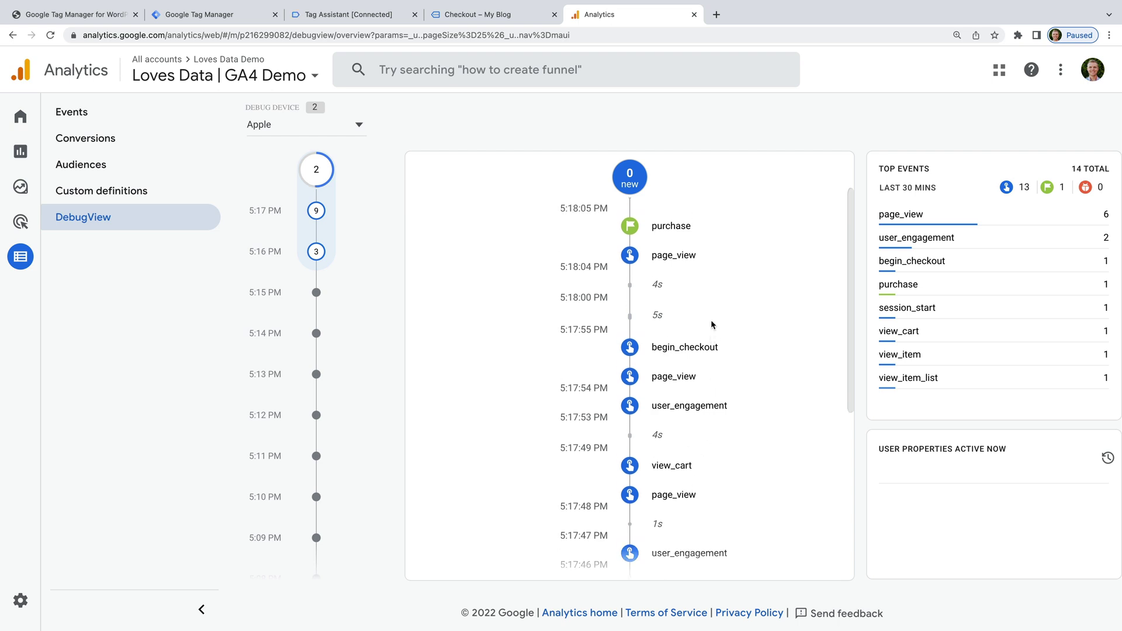
# - Inspect the purchase event's parameters and the item details sent for the Loves Data T-Shirt
pyautogui.click(664, 246)
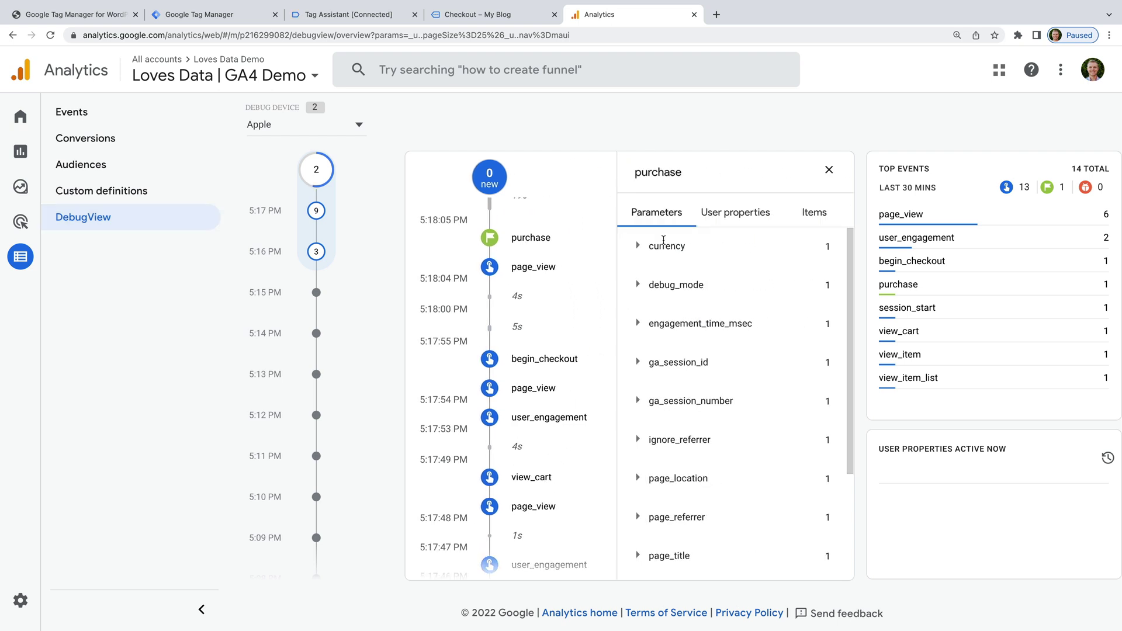
pyautogui.click(811, 219)
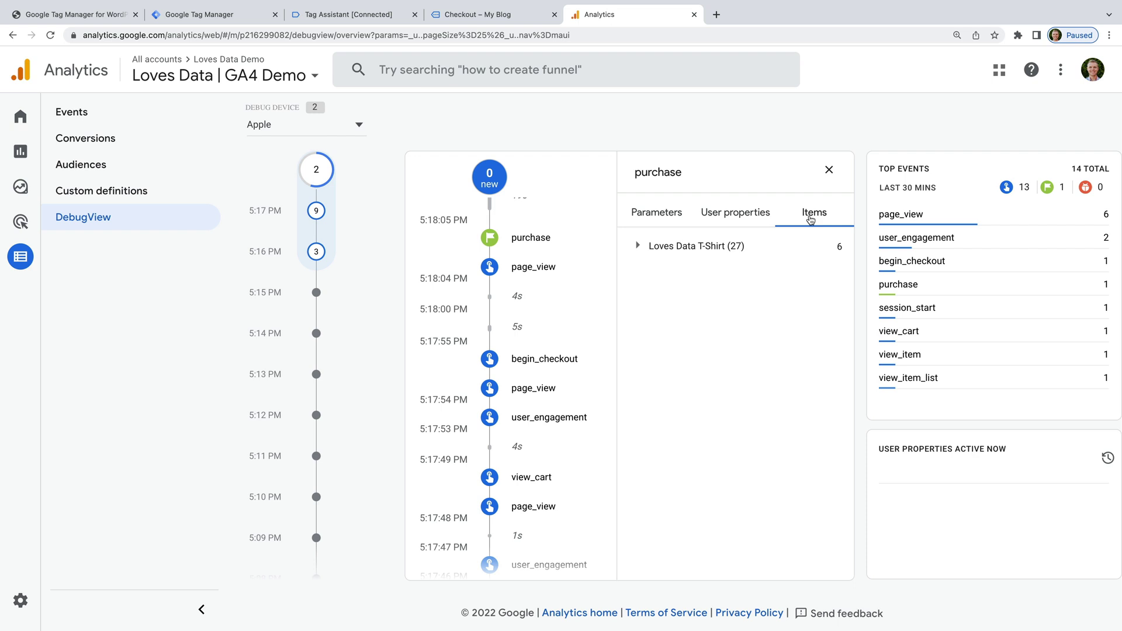
pyautogui.click(708, 246)
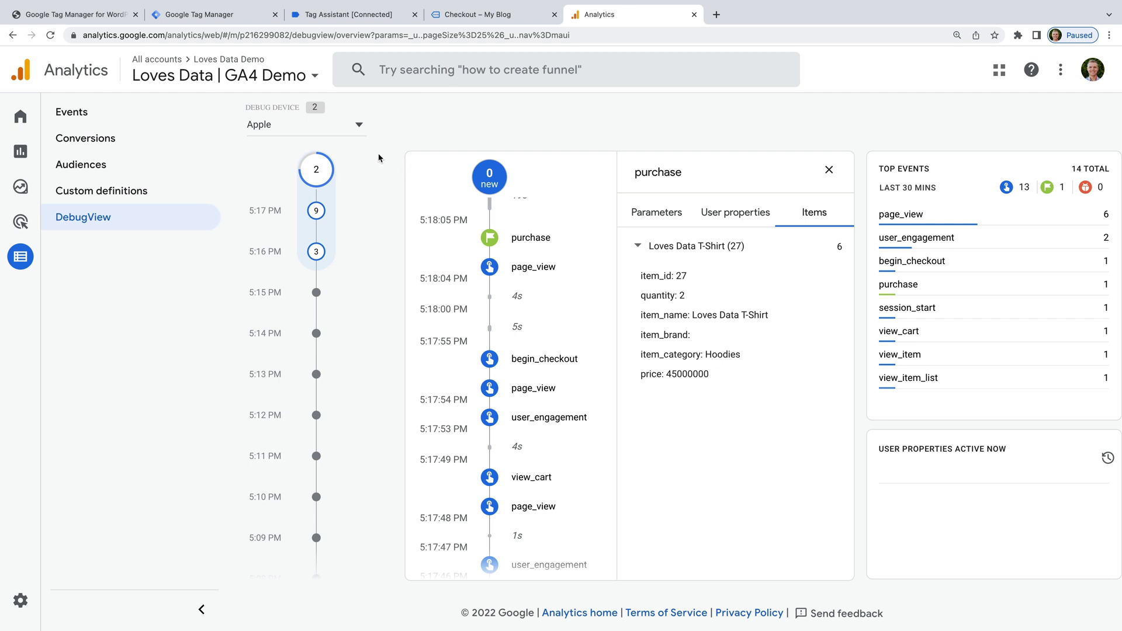
# - Switch to Google Tag Manager and publish the workspace changes to Live with the version name "Added GA4 Ecommerce for WooCommerce"
pyautogui.click(209, 15)
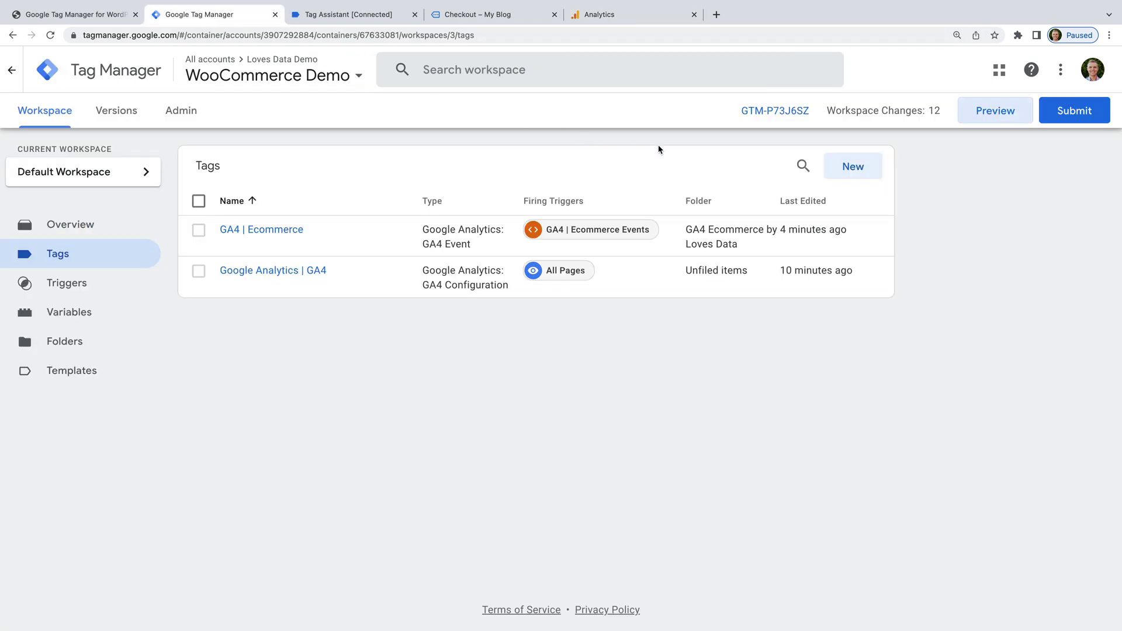
pyautogui.click(1074, 115)
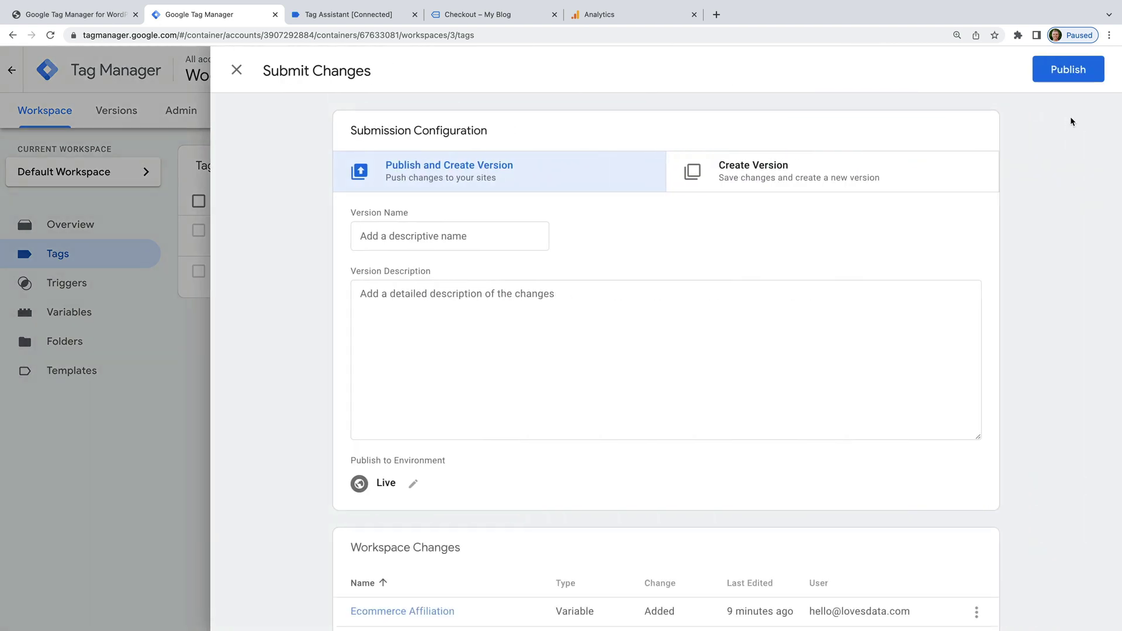
pyautogui.click(488, 239)
pyautogui.write('A')
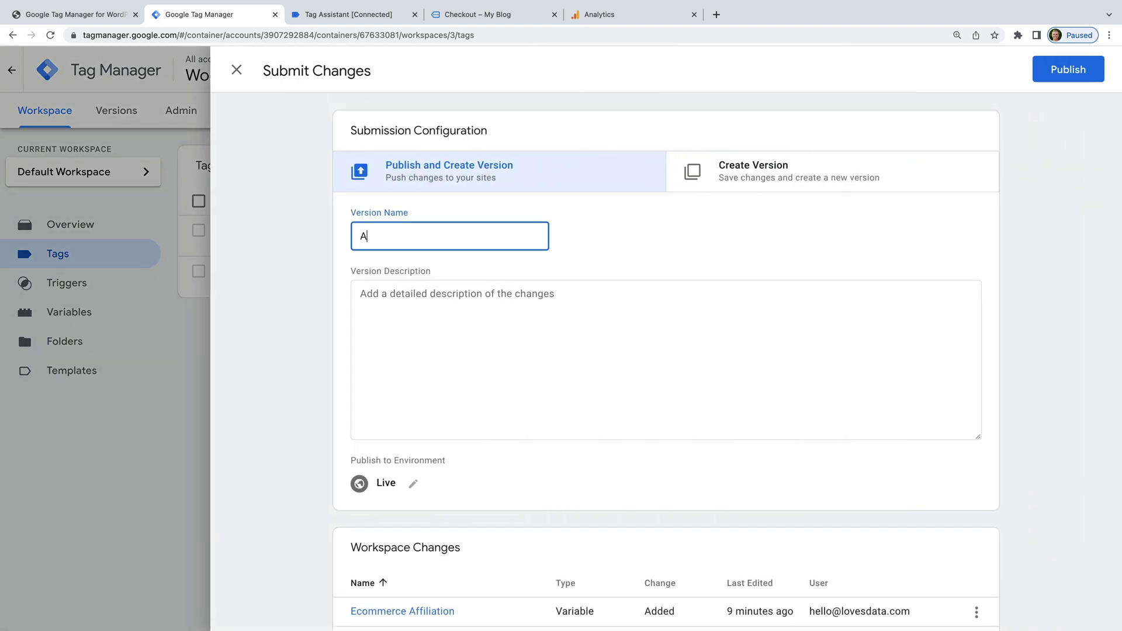
pyautogui.write('dded GA4 Ecommerce for WooCommerce')
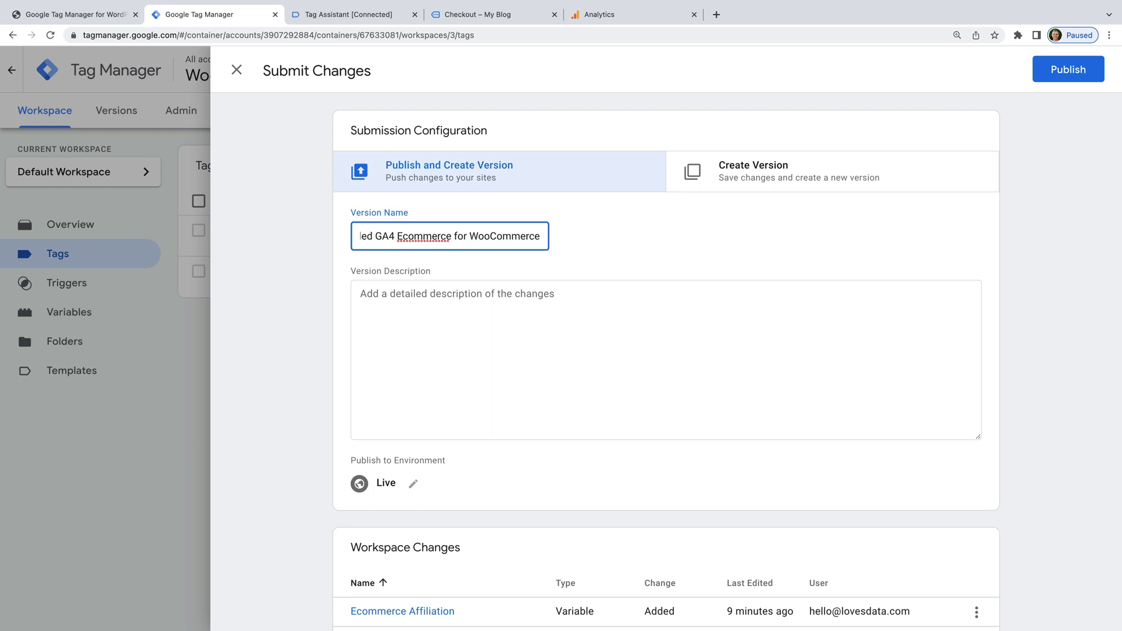
pyautogui.click(1046, 75)
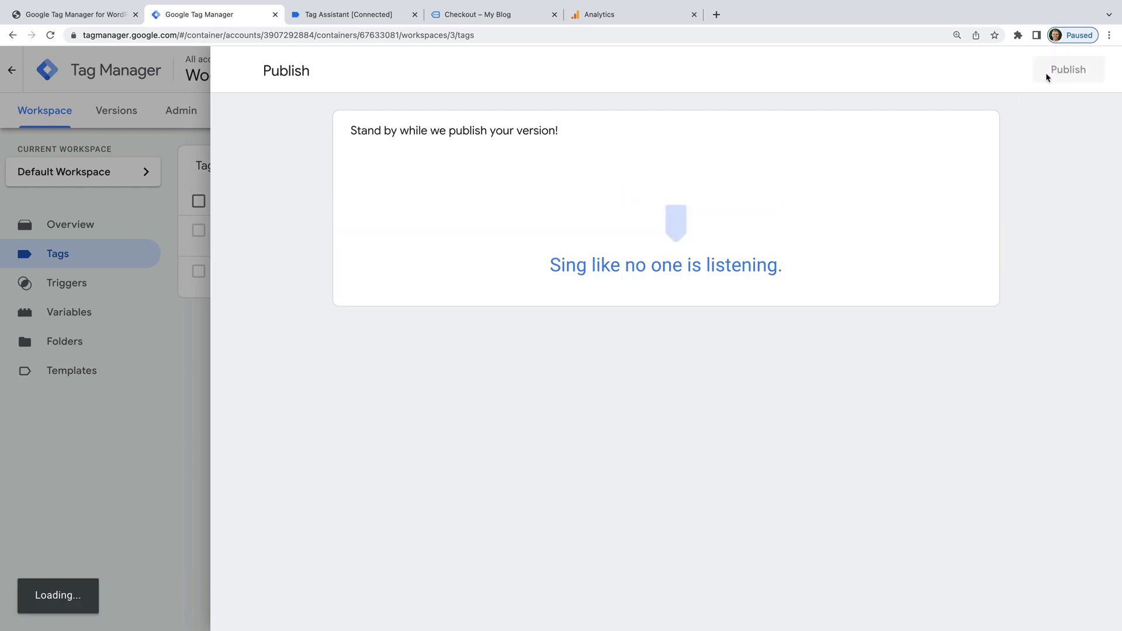